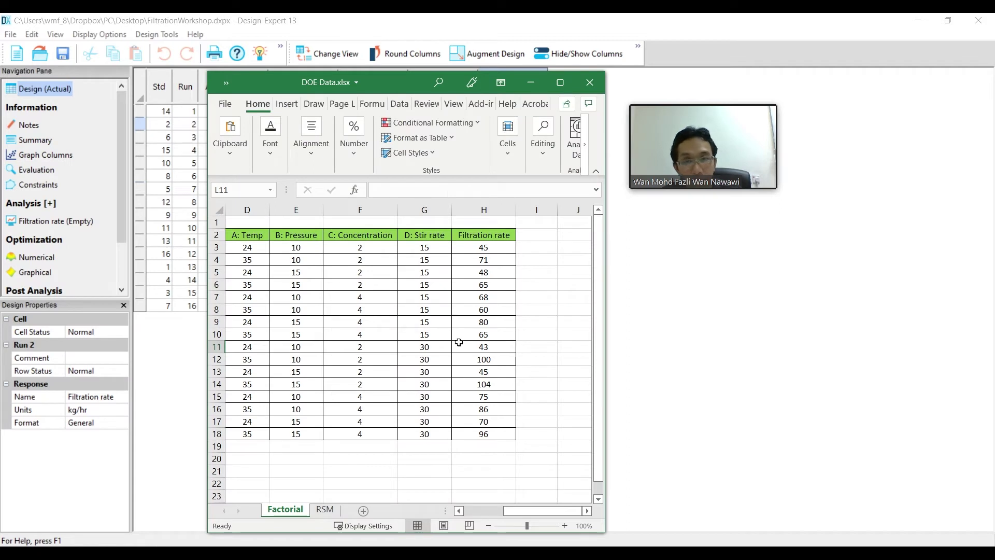
Place the DOE Data workbook beside the design table and compare its factor settings with the design's run order
left_click_drag(403, 79, 625, 69)
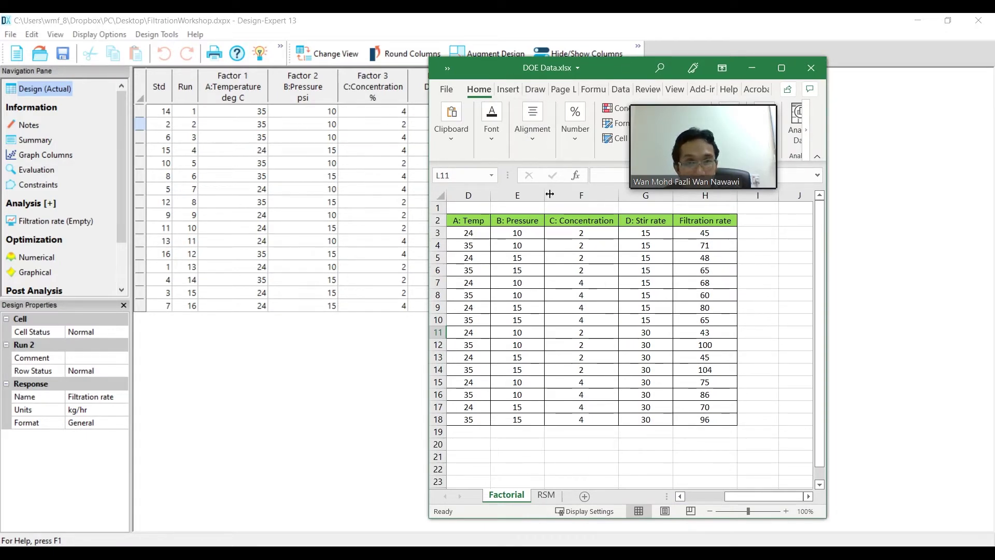
left_click_drag(600, 67, 726, 37)
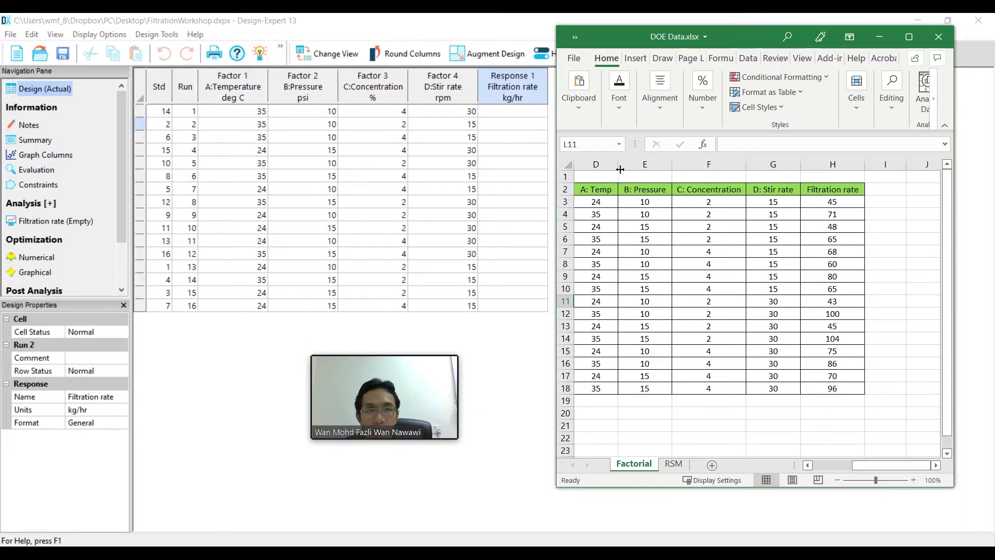
left_click(651, 204)
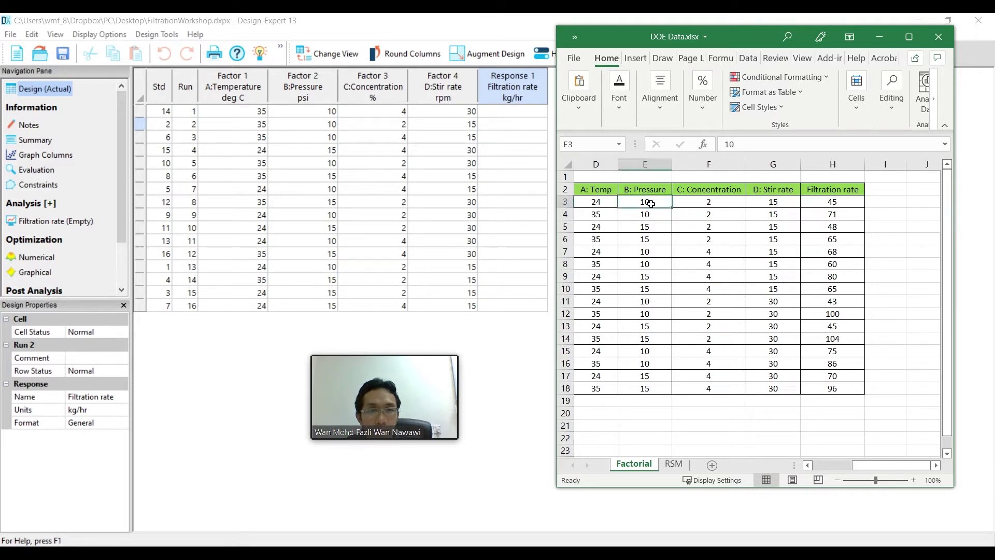
left_click(331, 110)
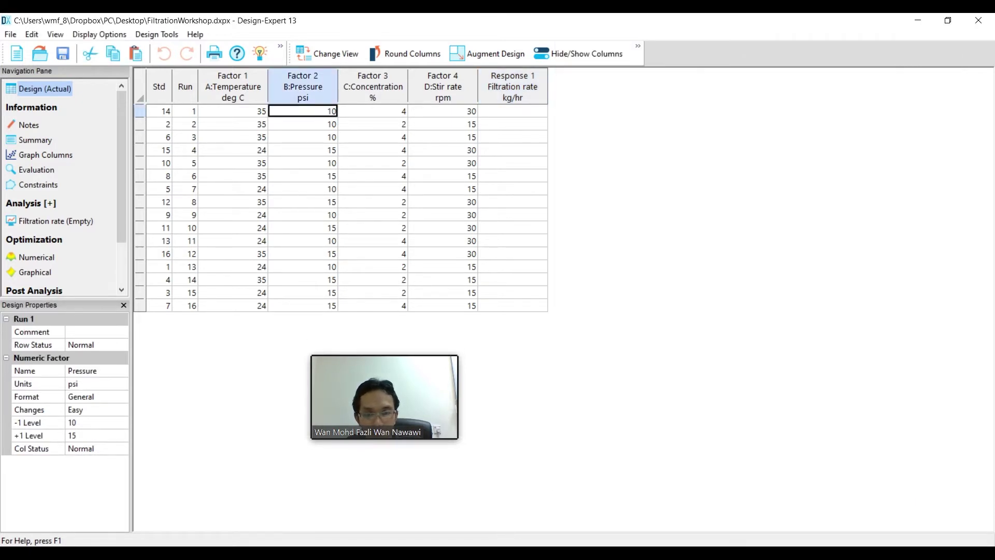
key("alt+Tab")
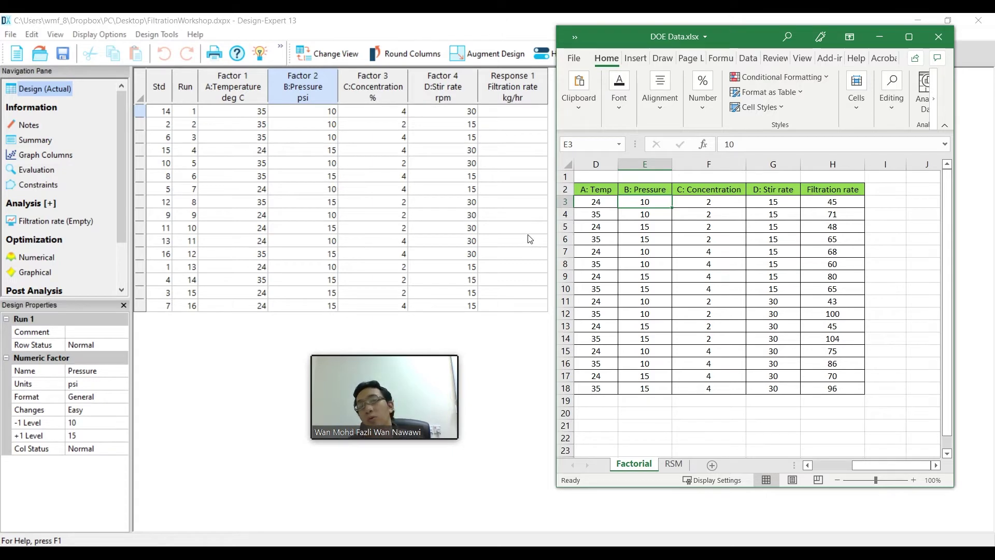
left_click(522, 362)
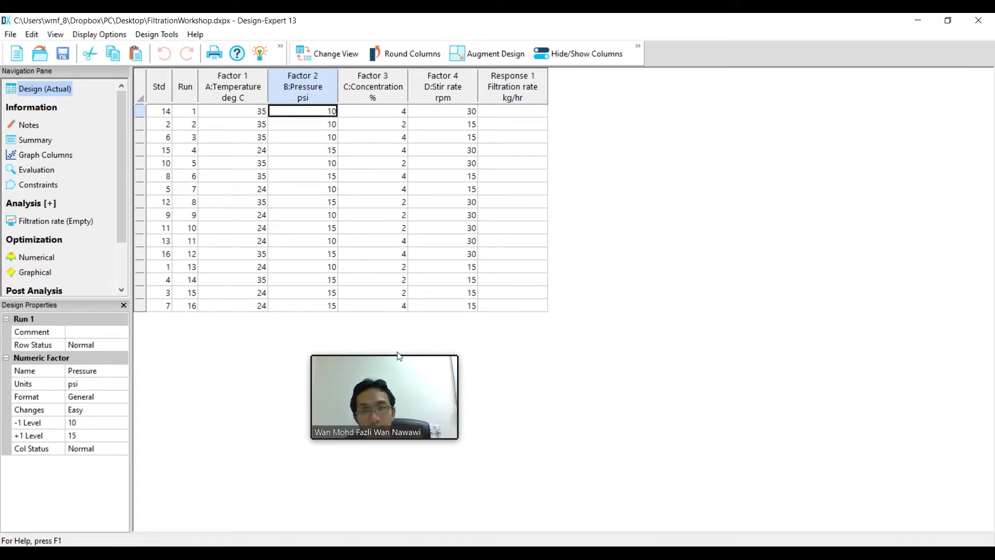
mouse_move(405, 364)
left_click_drag(404, 364, 726, 138)
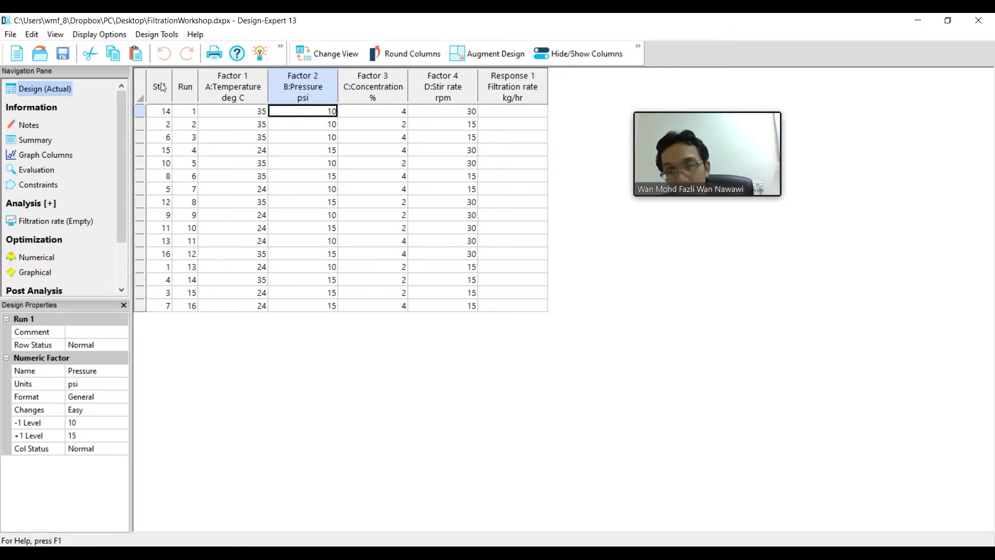
Sort the design table by the Std column in ascending order
double_click(164, 87)
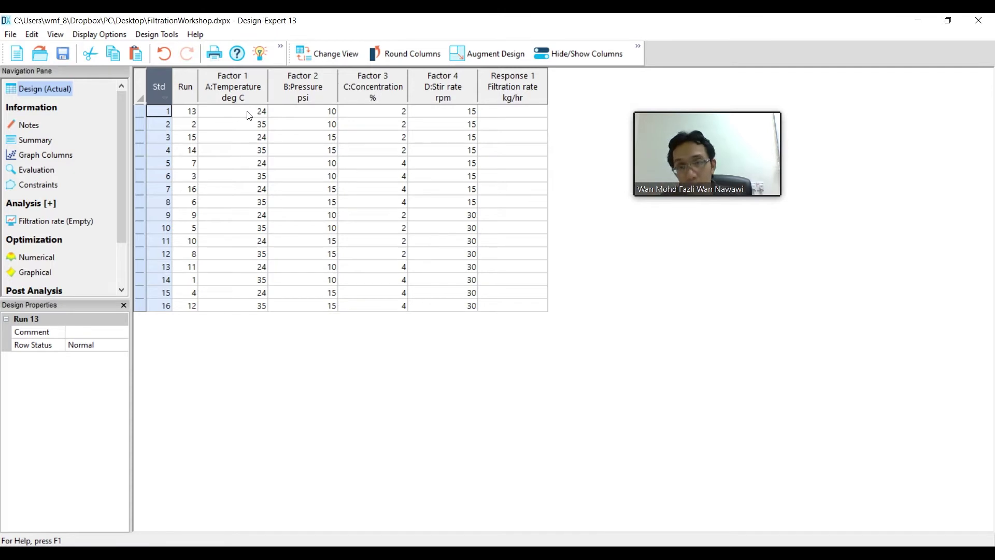
left_click(163, 86)
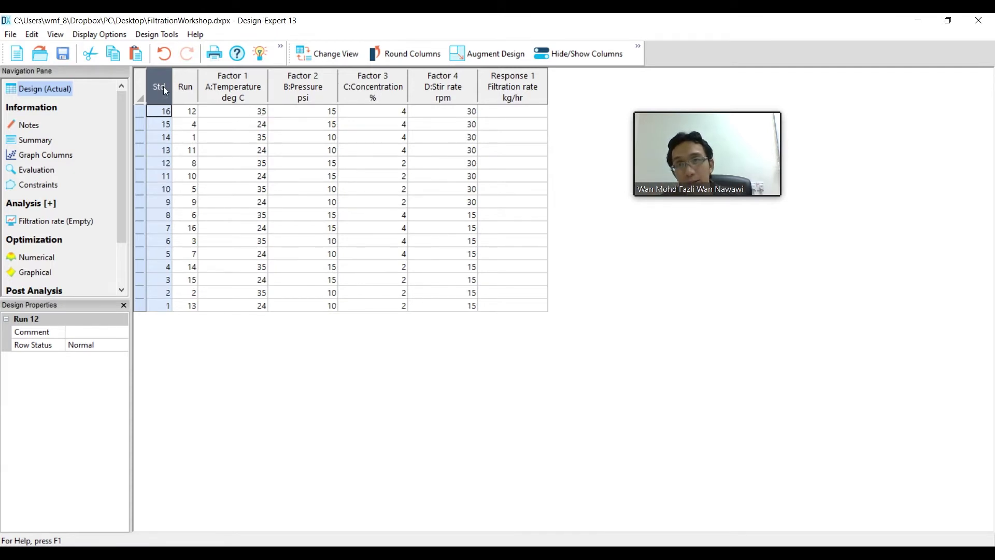
left_click(186, 88)
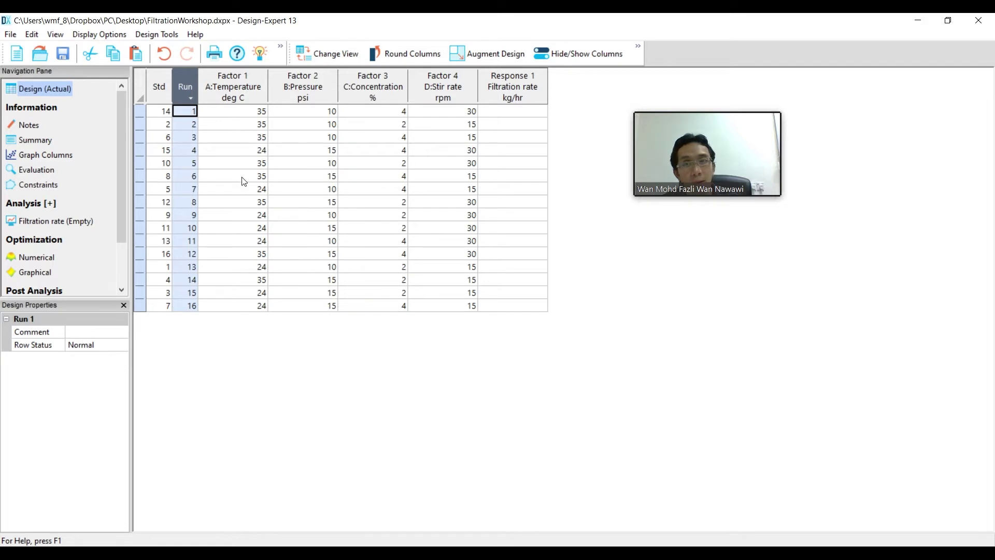
left_click(160, 96)
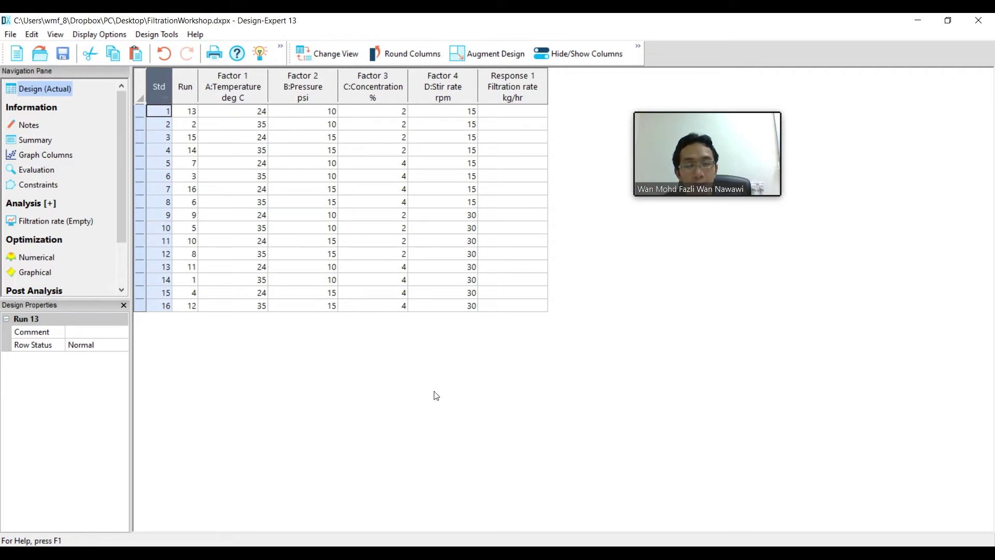
Copy the filtration rates in H3:H18 of the DOE Data workbook's Factorial sheet into the Response 1 column of the design in Design-Expert
key("alt+Tab")
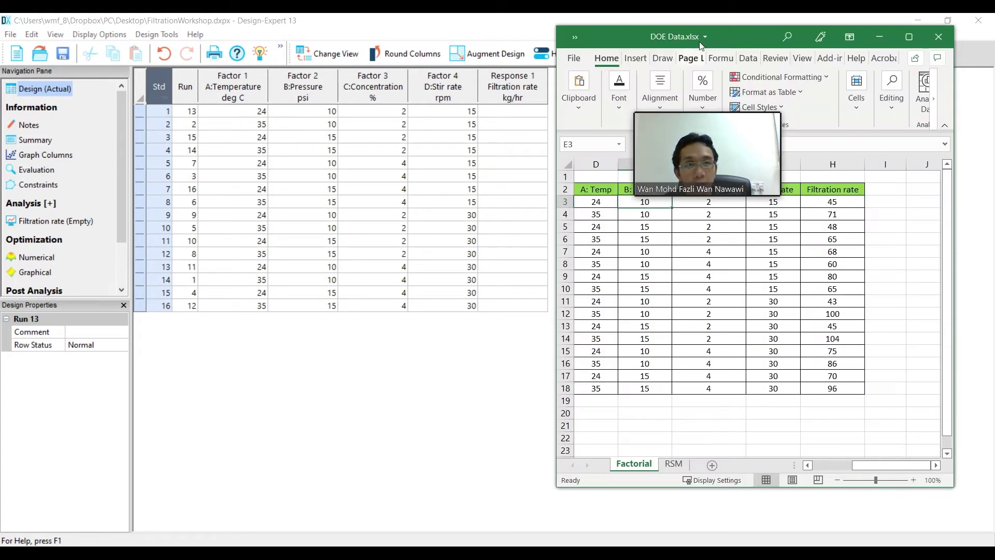
left_click_drag(720, 40, 551, 39)
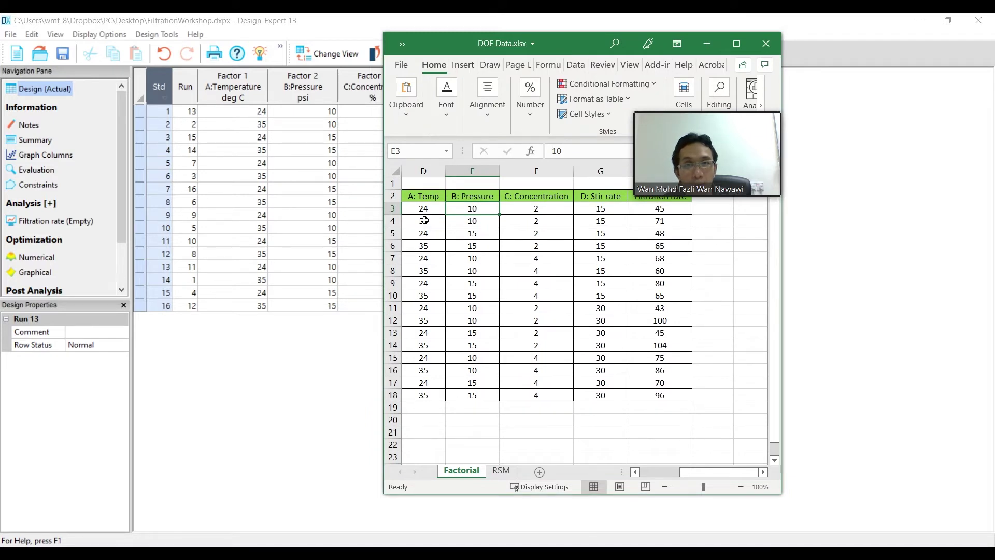
left_click(439, 183)
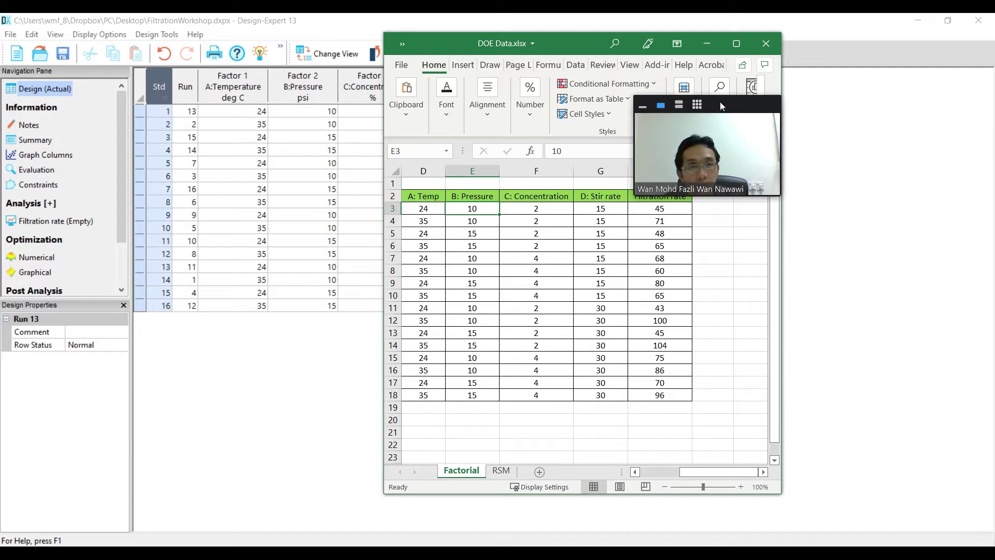
left_click_drag(656, 208, 674, 393)
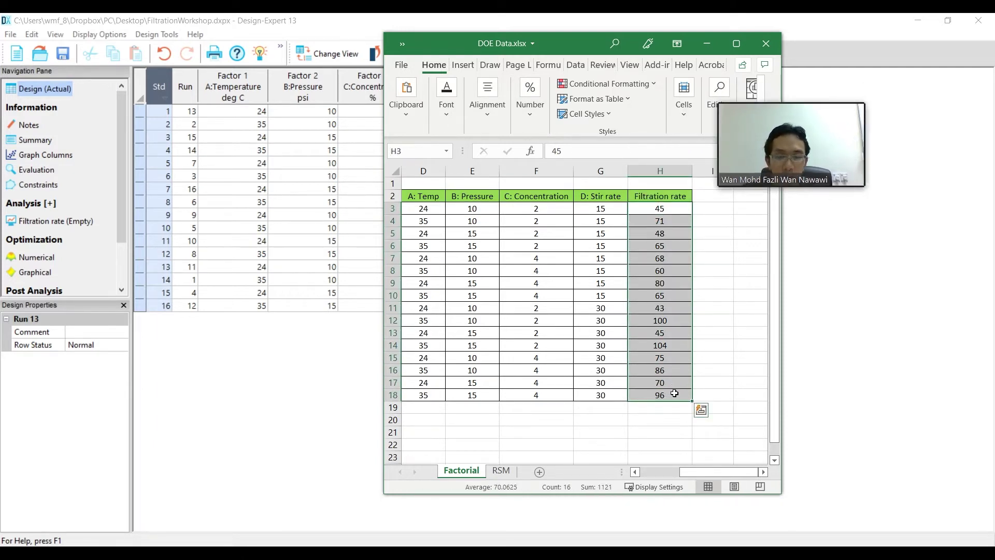
key("ctrl+c")
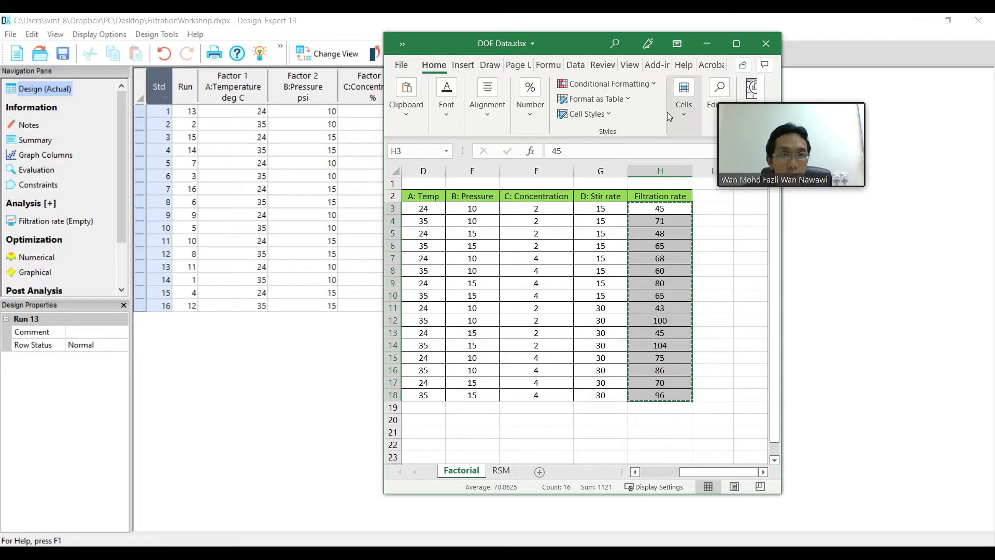
left_click(706, 43)
left_click(508, 117)
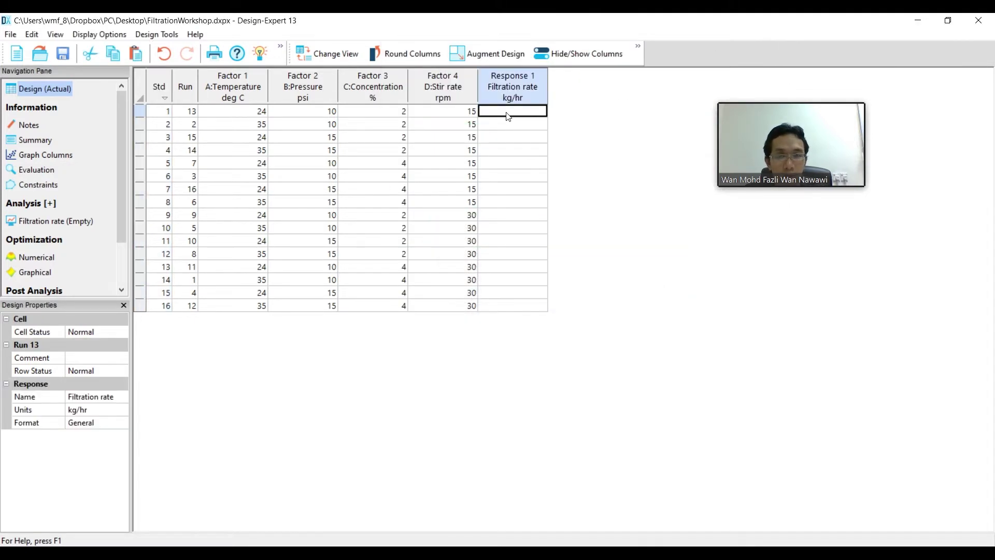
key("ctrl+v")
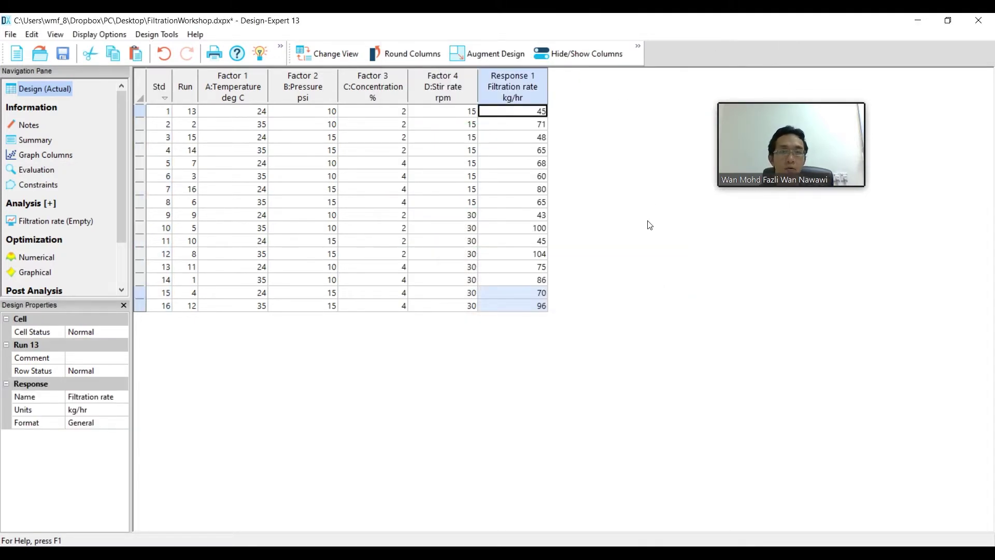
Save the design file and slightly narrow the Stir rate column
left_click(499, 229)
mouse_move(787, 99)
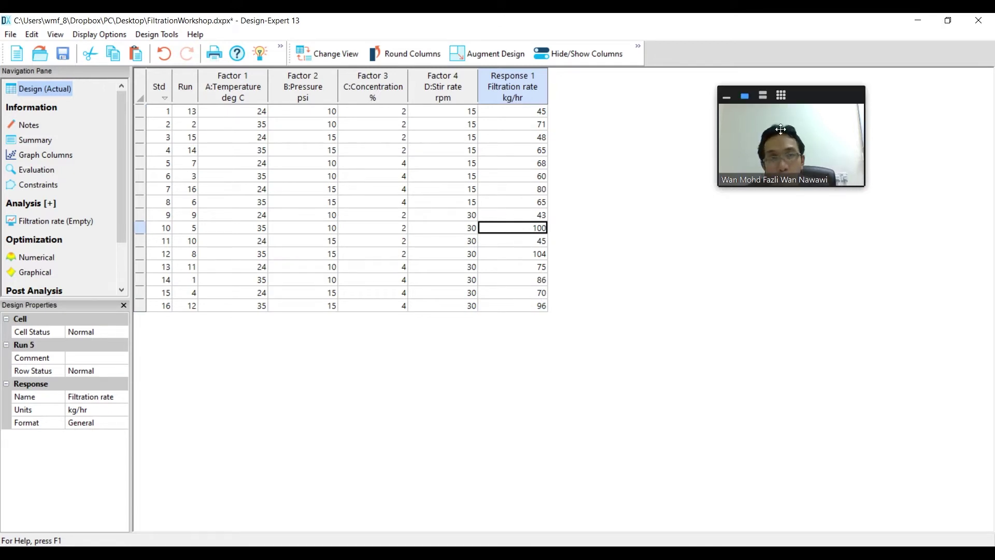
left_click_drag(787, 98, 726, 87)
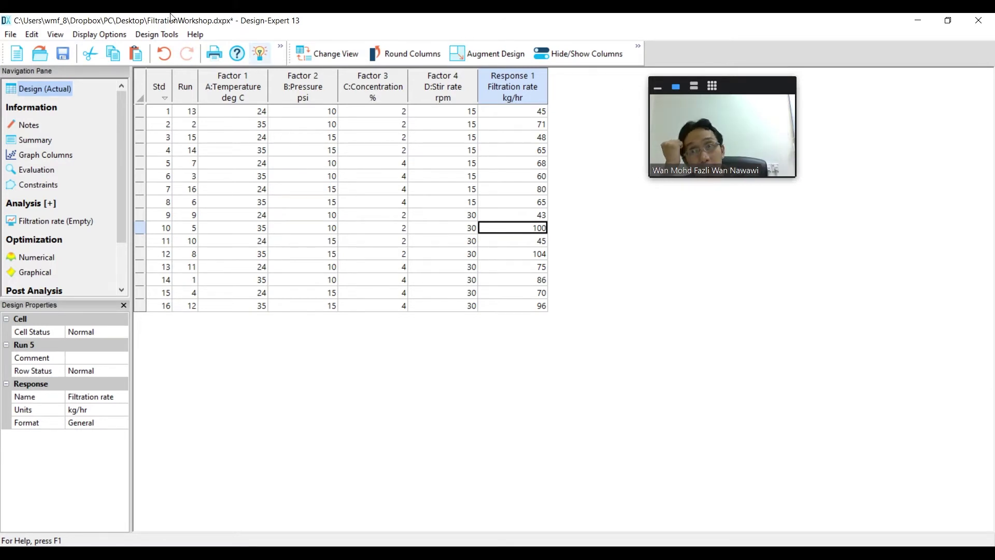
left_click(62, 57)
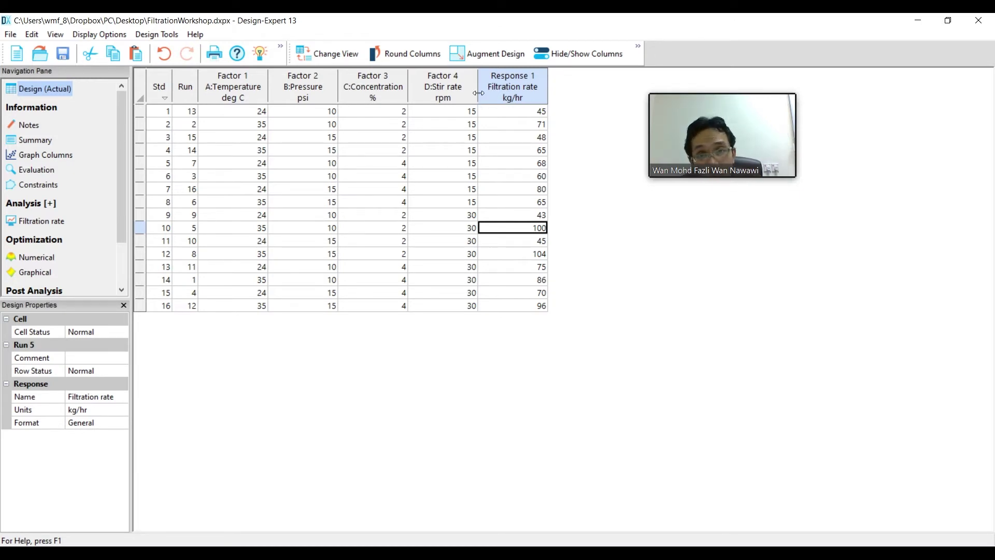
mouse_move(477, 93)
left_mouse_down()
mouse_move(443, 92)
mouse_move(489, 92)
mouse_move(469, 92)
left_mouse_up()
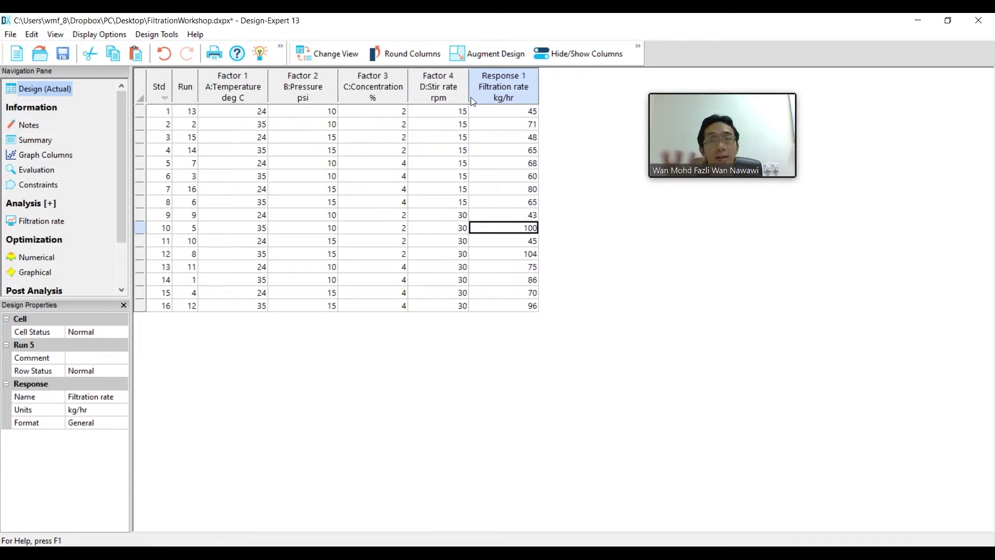
left_click(449, 113)
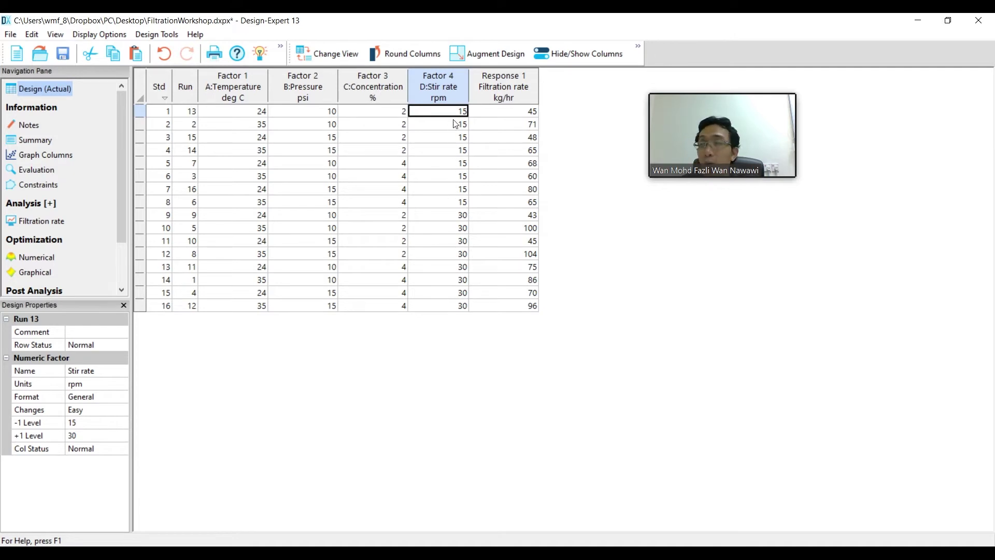
Set the number format of the Stir rate factor to 0.0
right_click(440, 86)
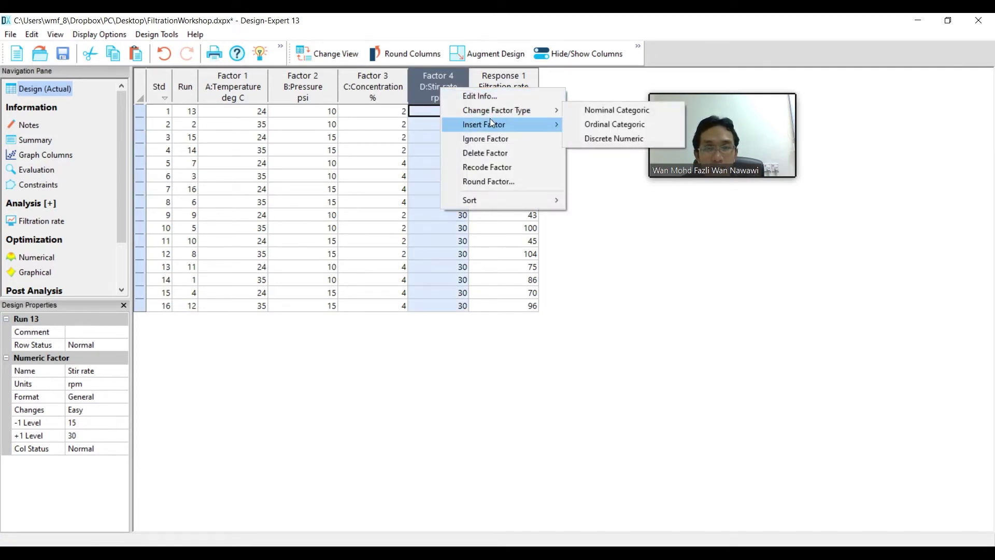
mouse_move(491, 122)
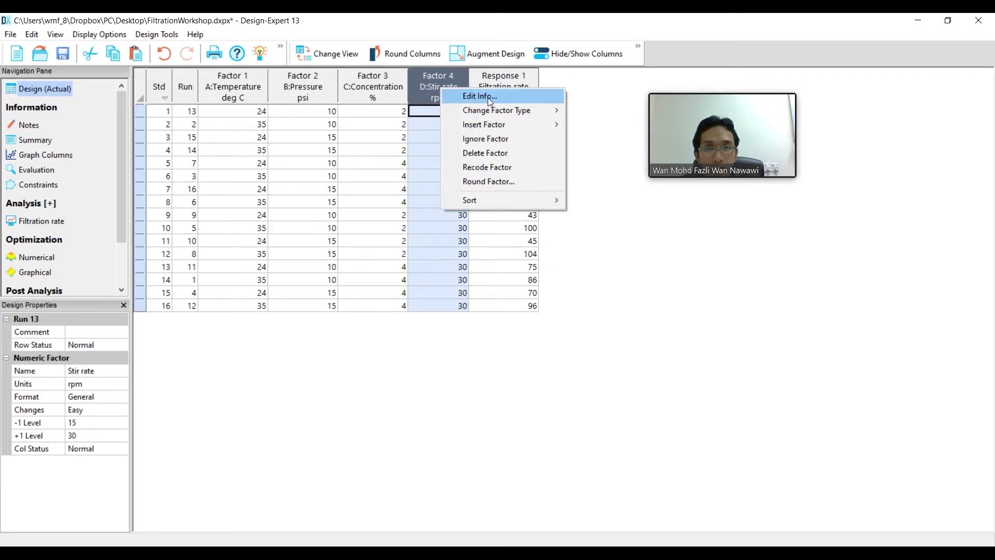
left_click(487, 98)
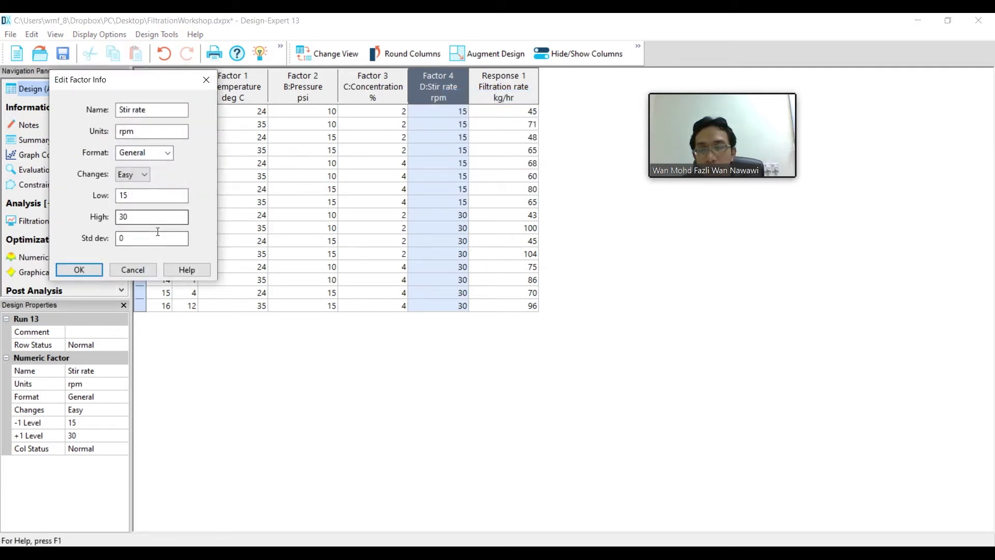
left_click(169, 154)
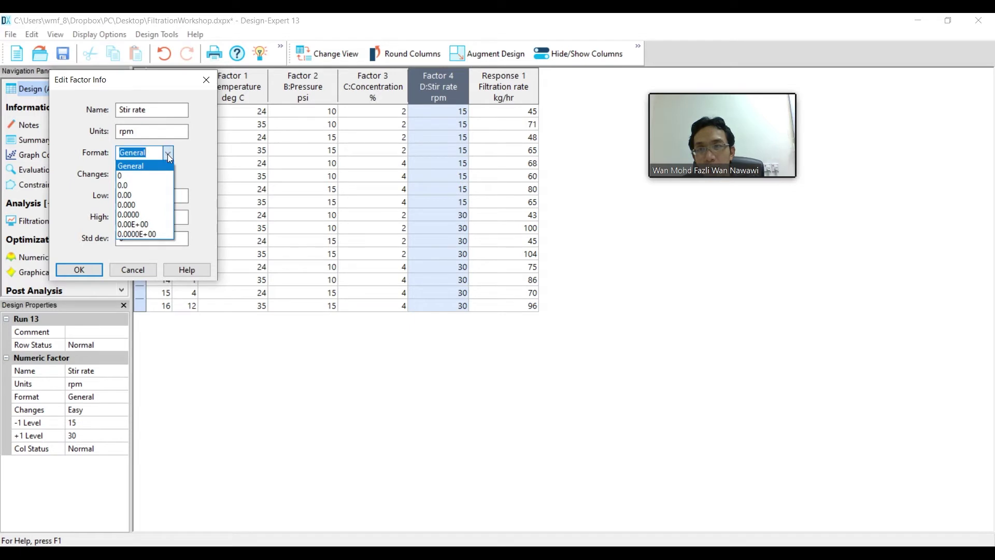
left_click(149, 189)
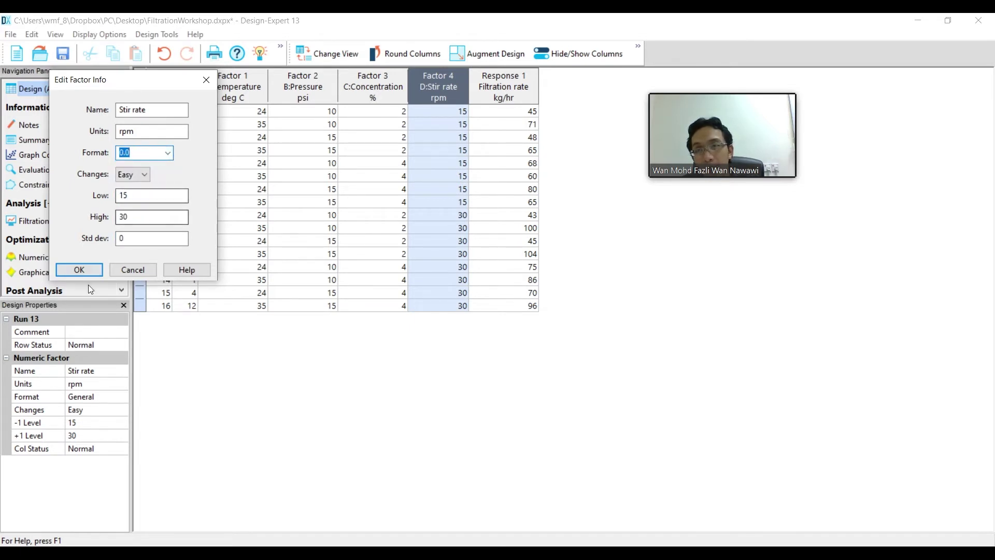
left_click(89, 269)
left_click(497, 269)
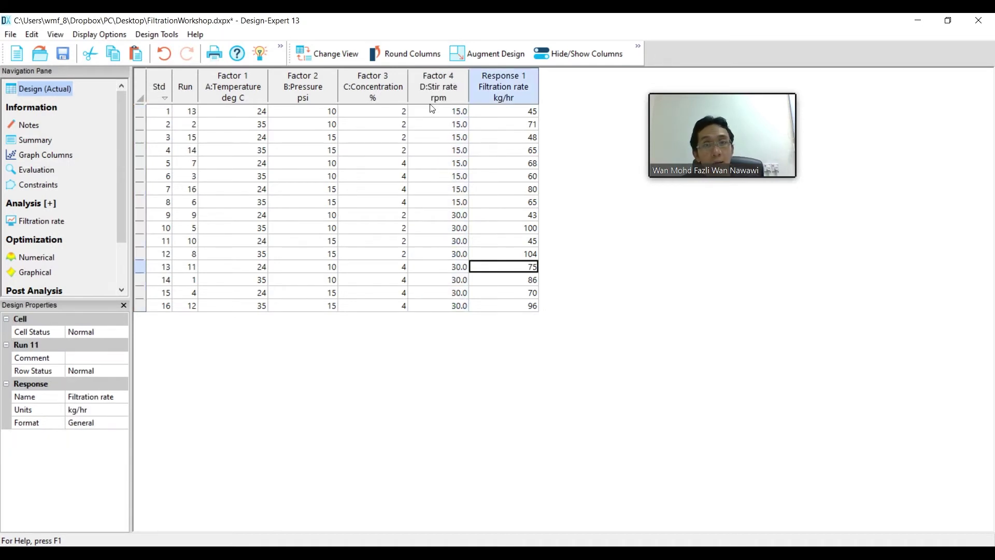
Return the number format of the Stir rate factor to General
right_click(440, 94)
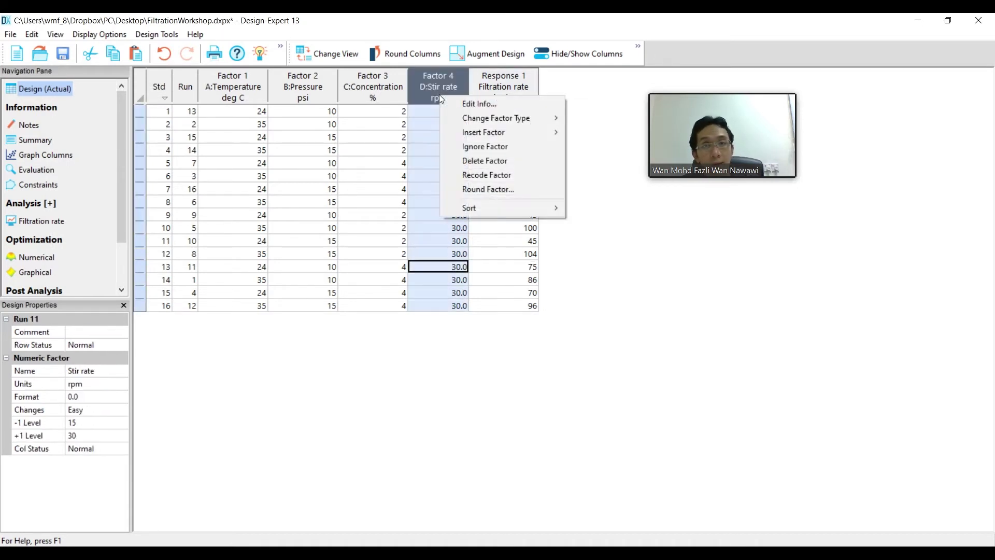
left_click(474, 106)
left_click(168, 153)
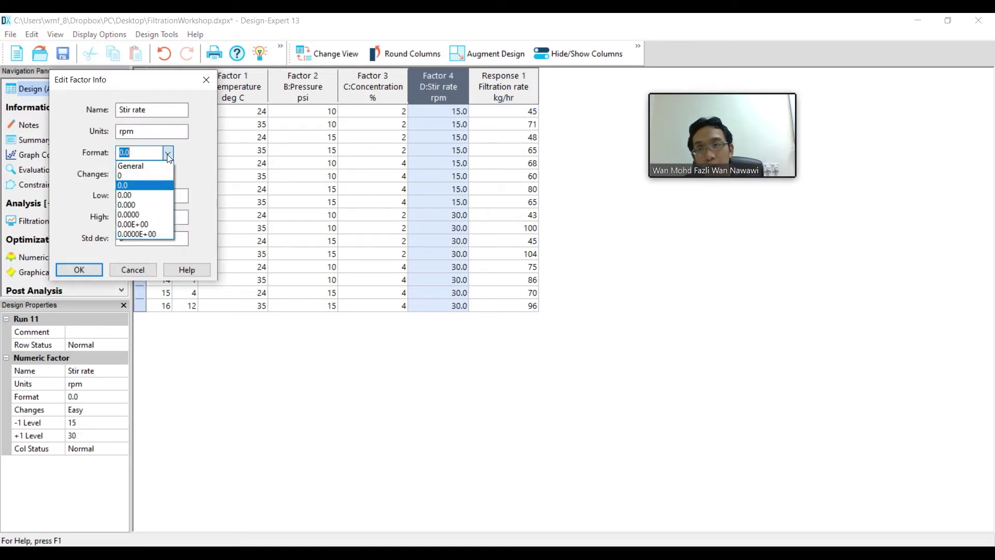
left_click(160, 169)
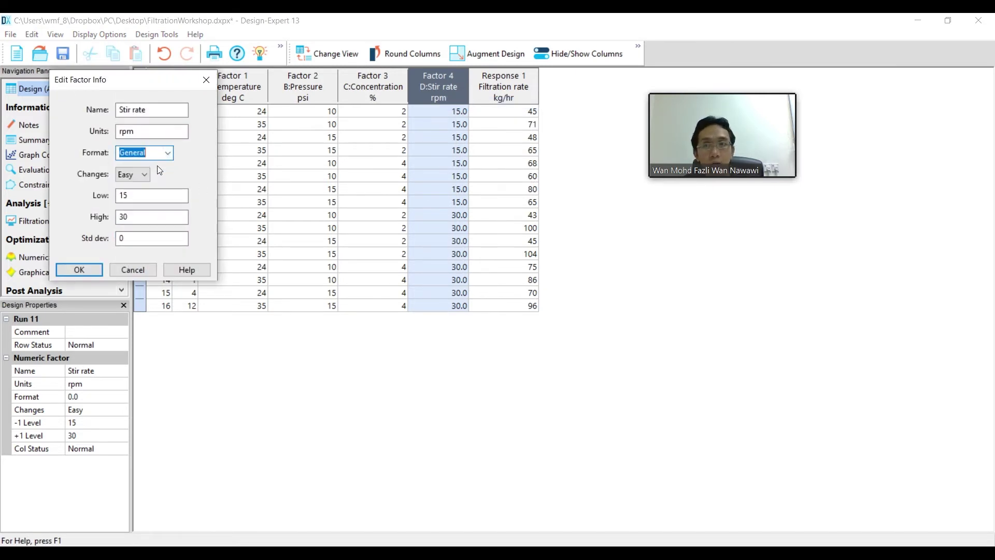
left_click(88, 271)
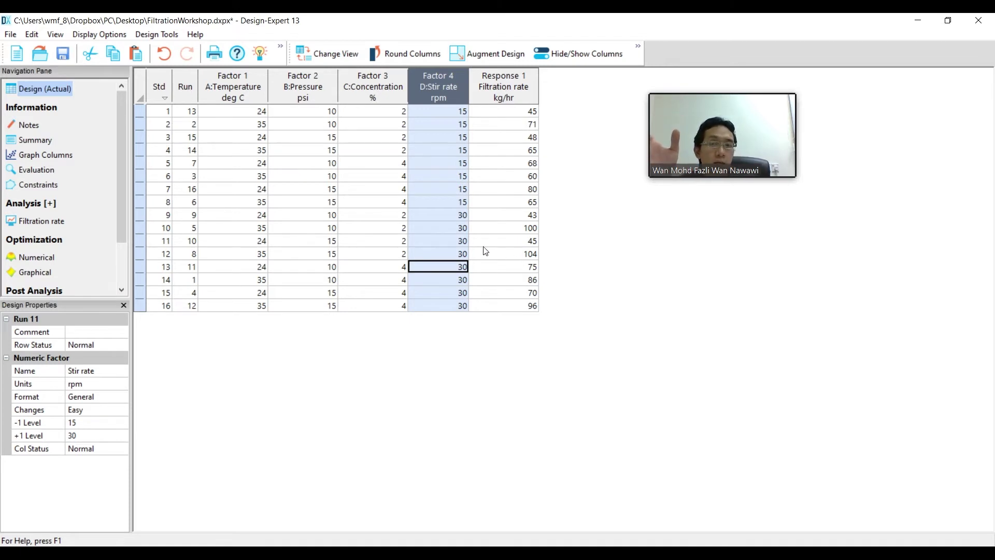
left_click(462, 127)
left_click(244, 111)
left_click(322, 111)
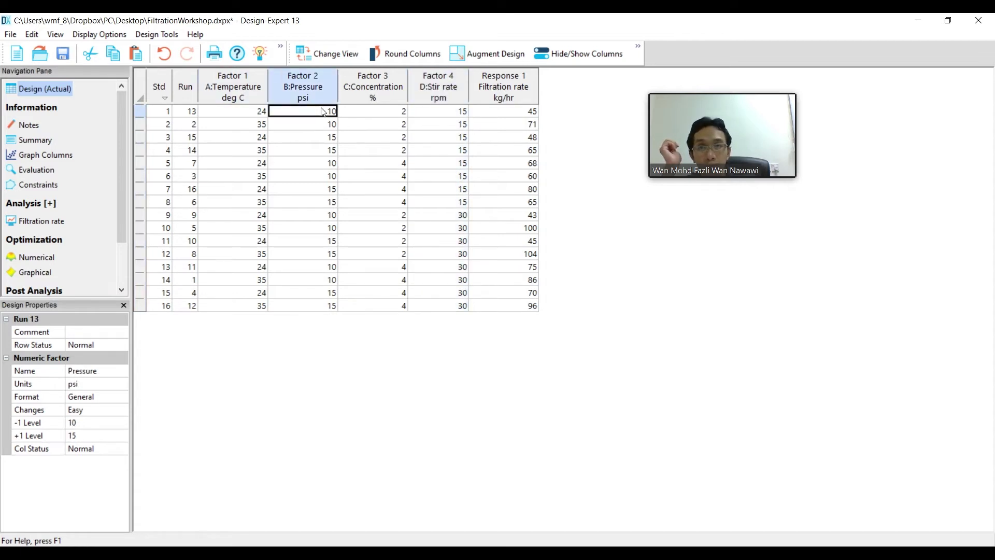
left_click(368, 116)
left_click(422, 112)
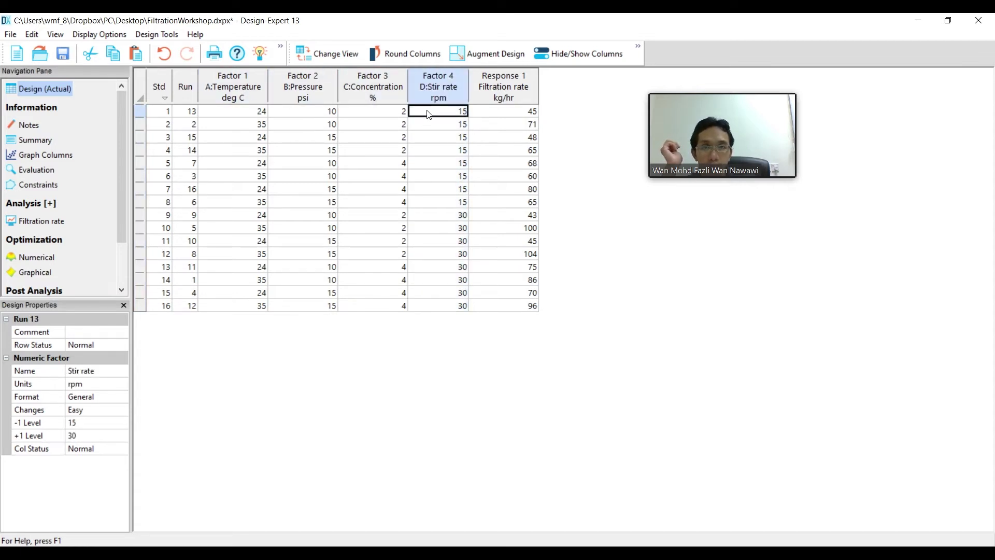
Examine the levels of the Temperature, Pressure, Concentration and Stir rate factors in the first run and the Concentration in standard run 5
left_click(257, 113)
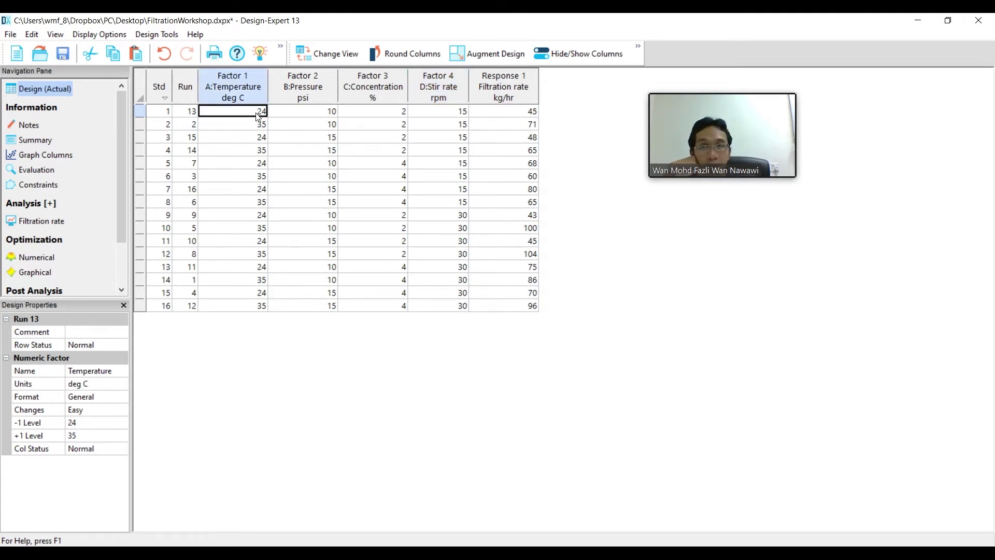
left_click(308, 111)
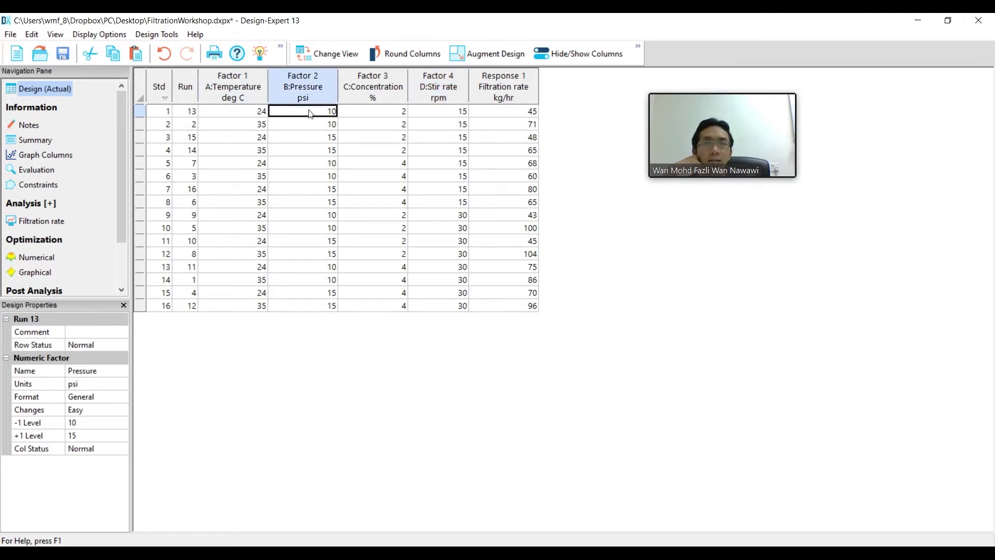
left_click(377, 114)
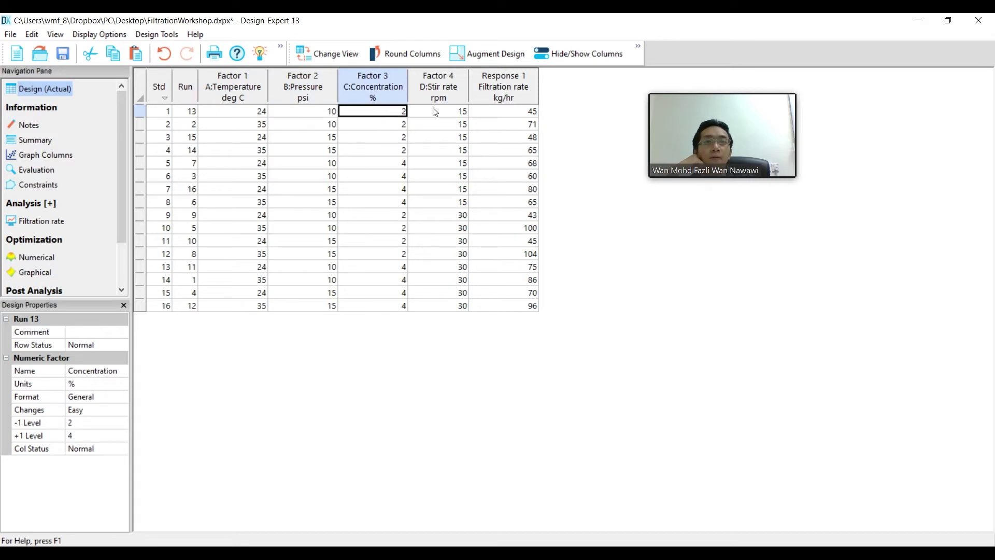
left_click(437, 113)
left_click(367, 113)
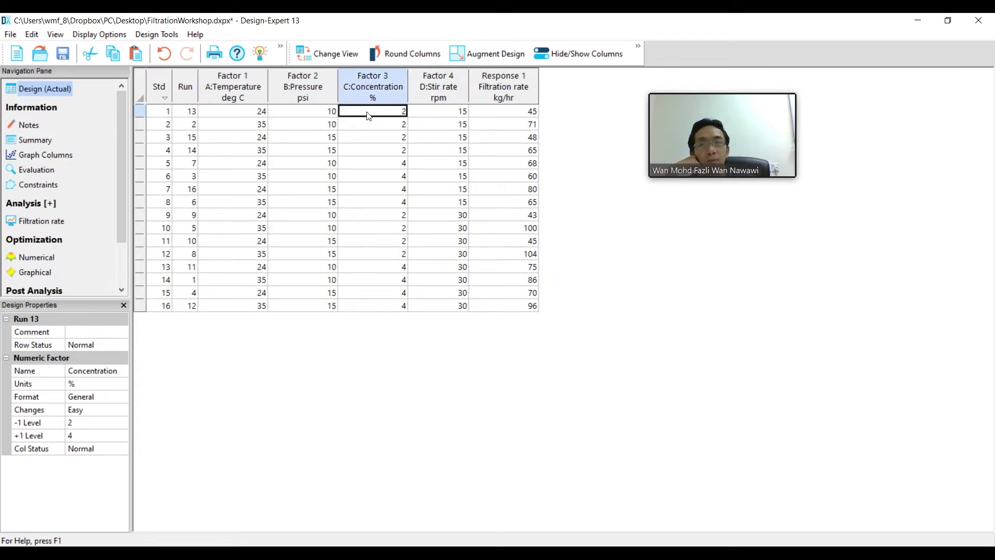
left_click(450, 114)
left_click(382, 109)
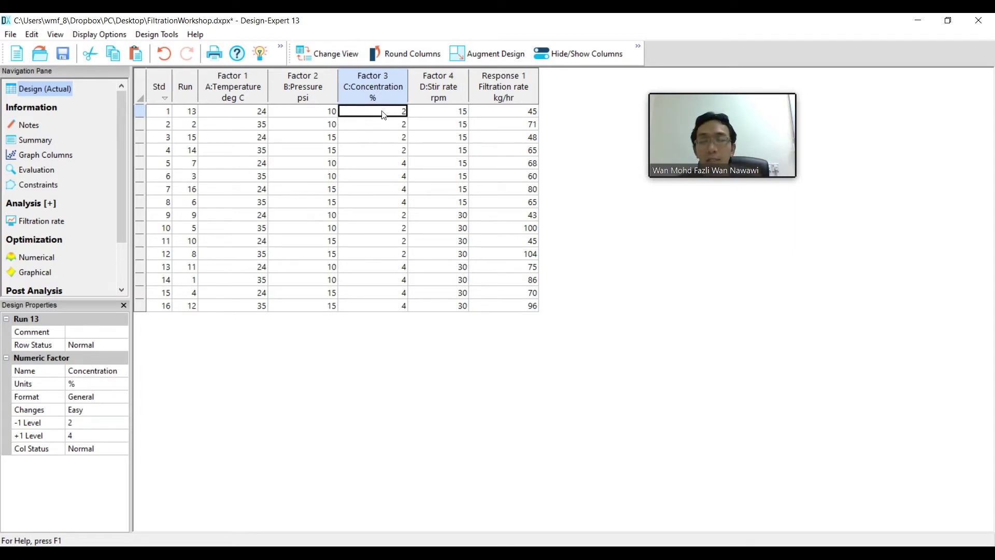
left_click(400, 165)
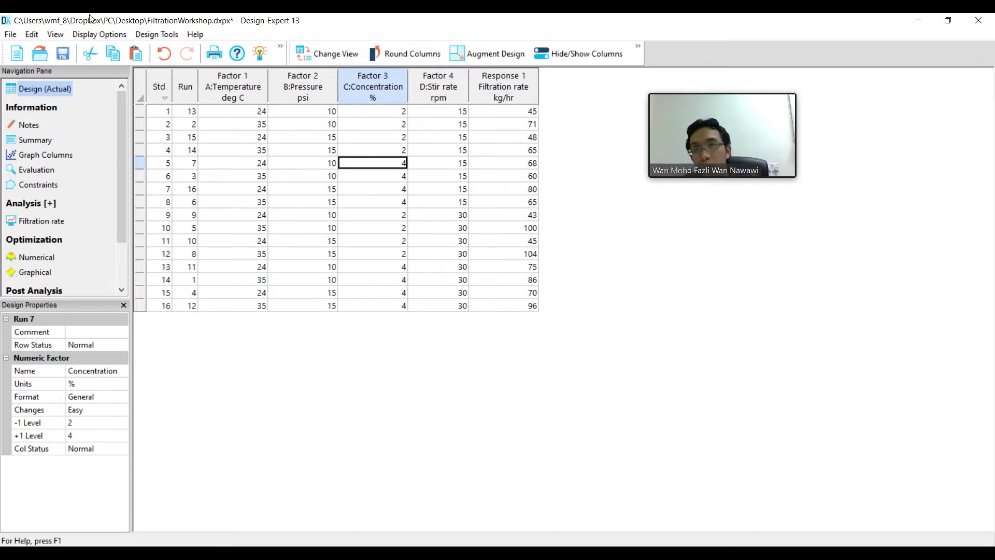
Display the process factors of the design in coded units
left_click(100, 35)
mouse_move(113, 48)
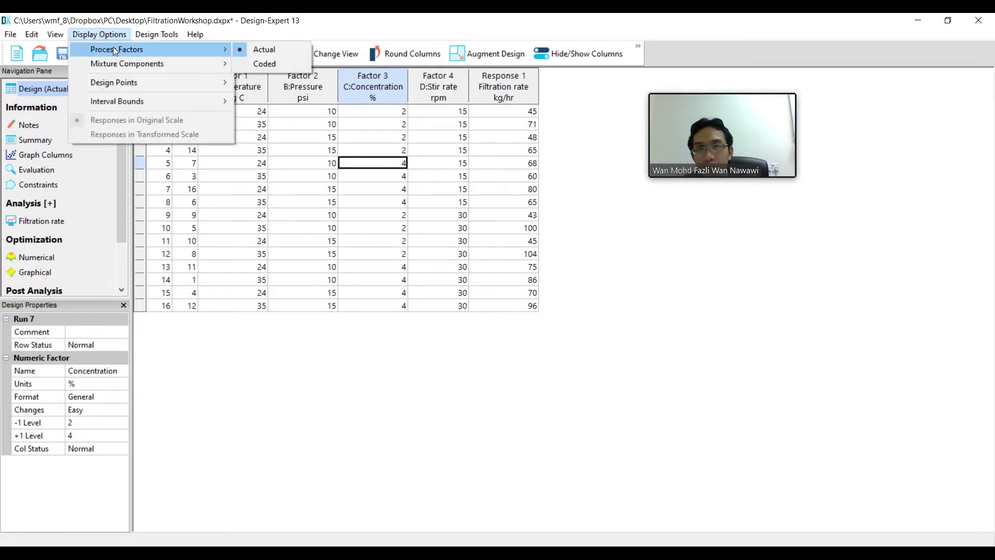
left_click(276, 62)
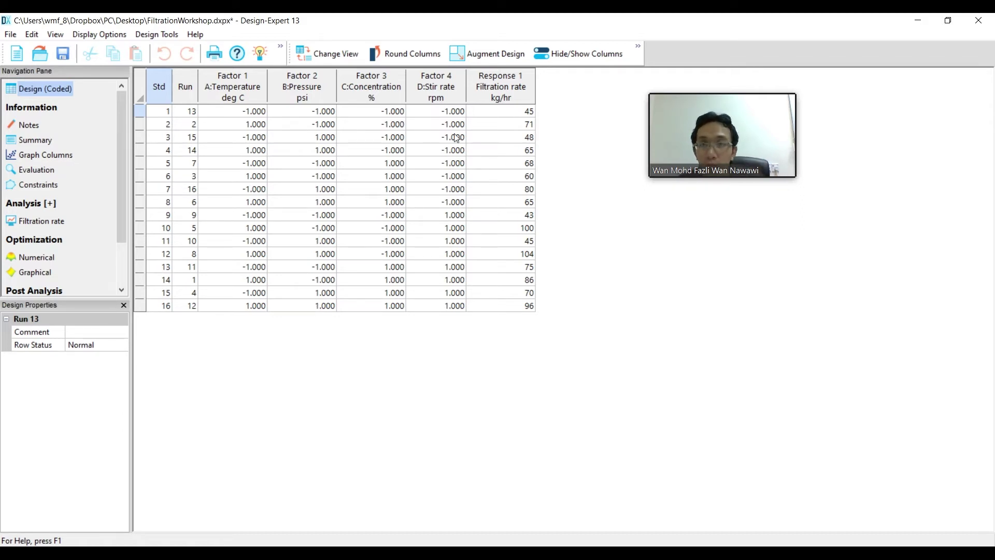
Switch the display of the design's process factors back to actual values
left_click(123, 38)
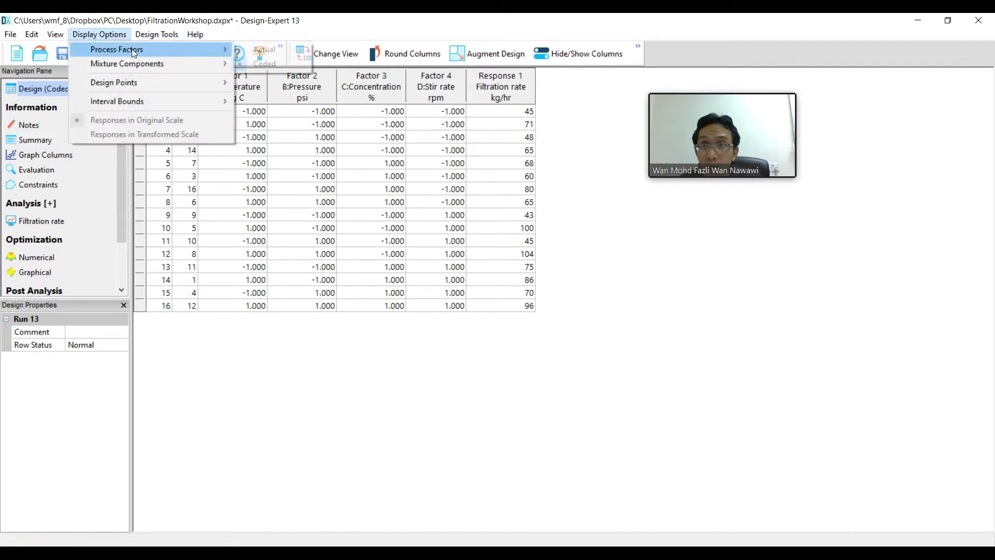
mouse_move(132, 49)
left_click(270, 48)
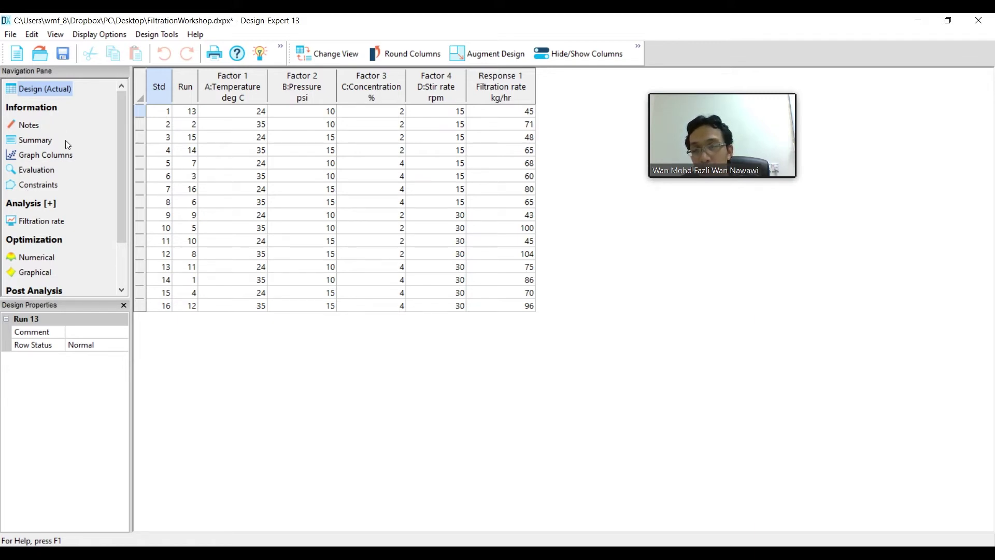
Open the Graph Columns scatterplot of Filtration rate against Temperature
left_click(37, 160)
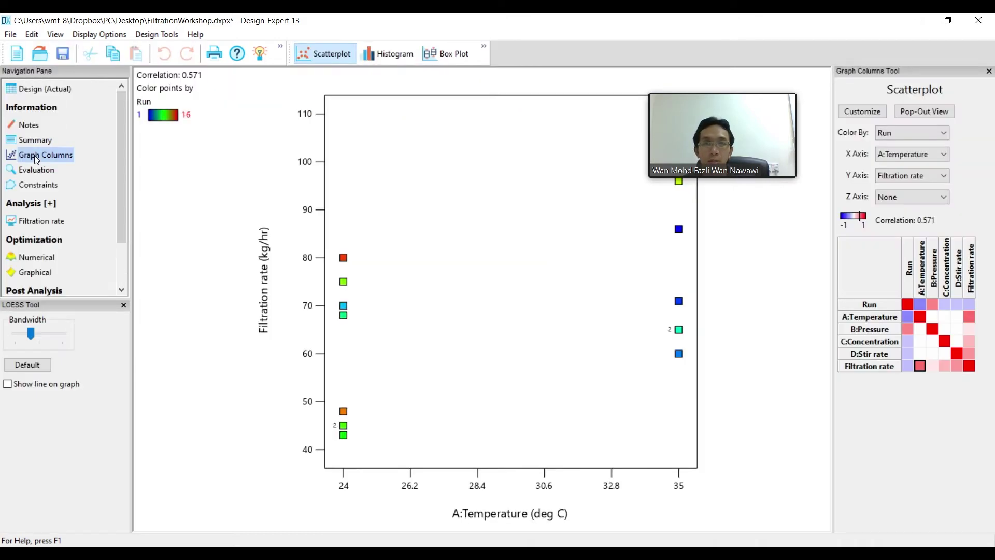
mouse_move(727, 95)
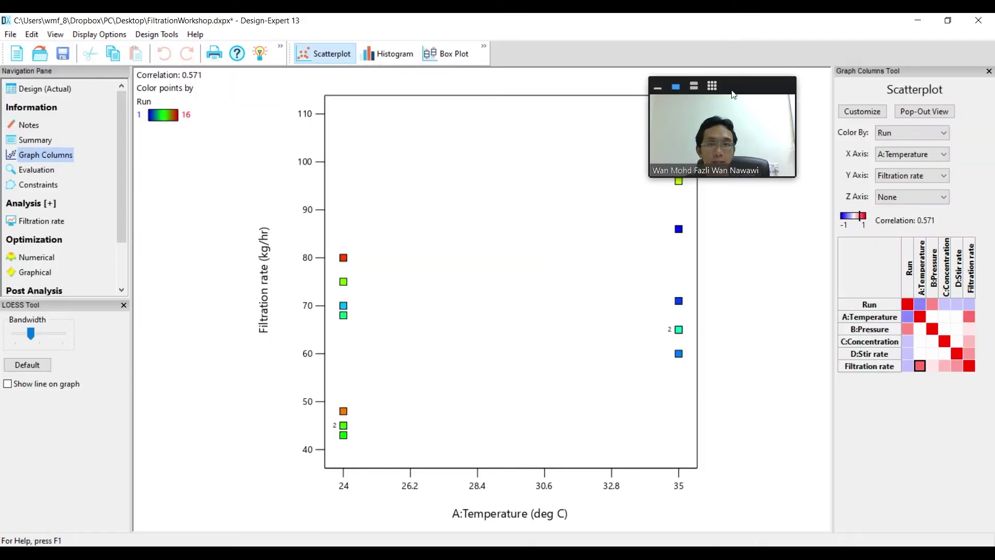
left_click_drag(733, 94, 778, 34)
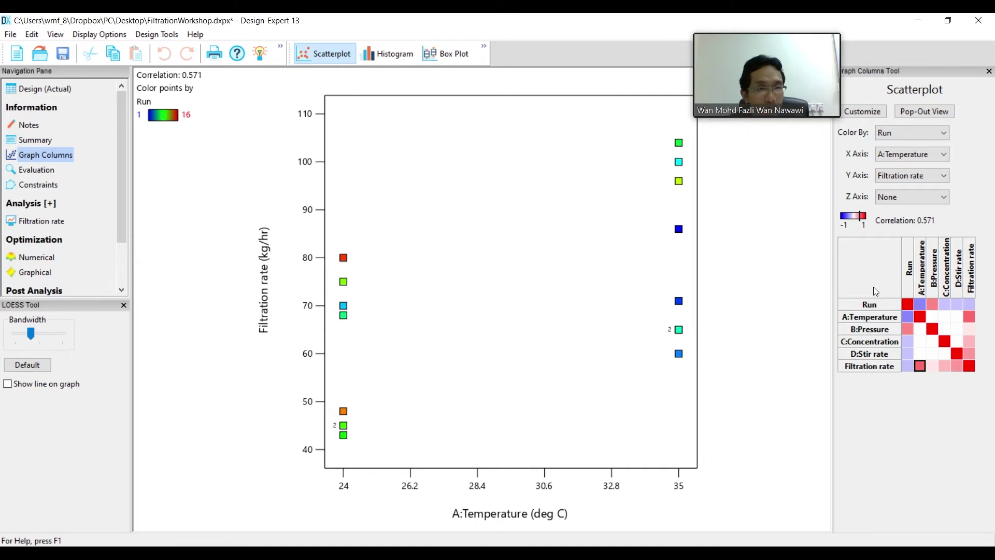
Plot Temperature, Run, Concentration and Pressure one after another against Run in the scatterplot, ending with Run against Run
left_click(887, 319)
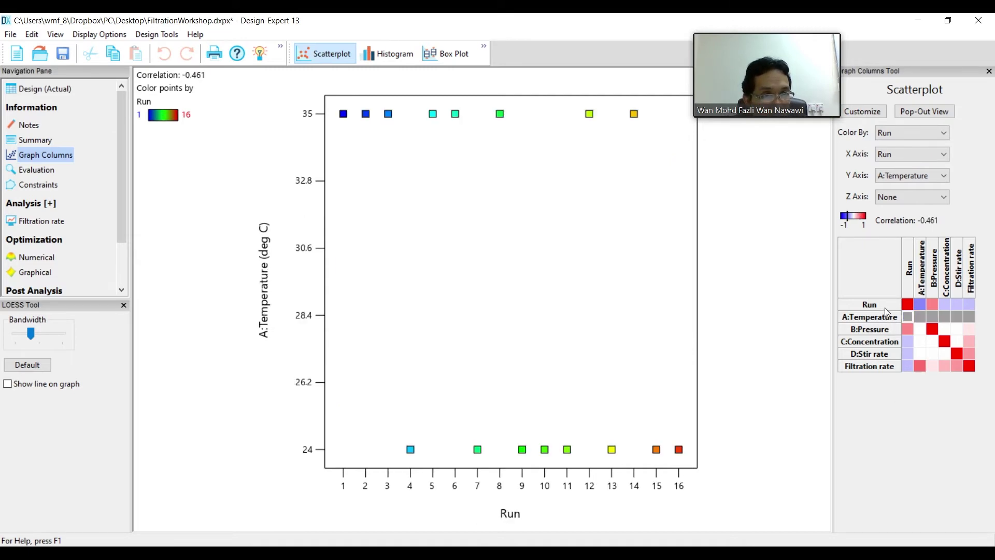
left_click(884, 306)
left_click(874, 290)
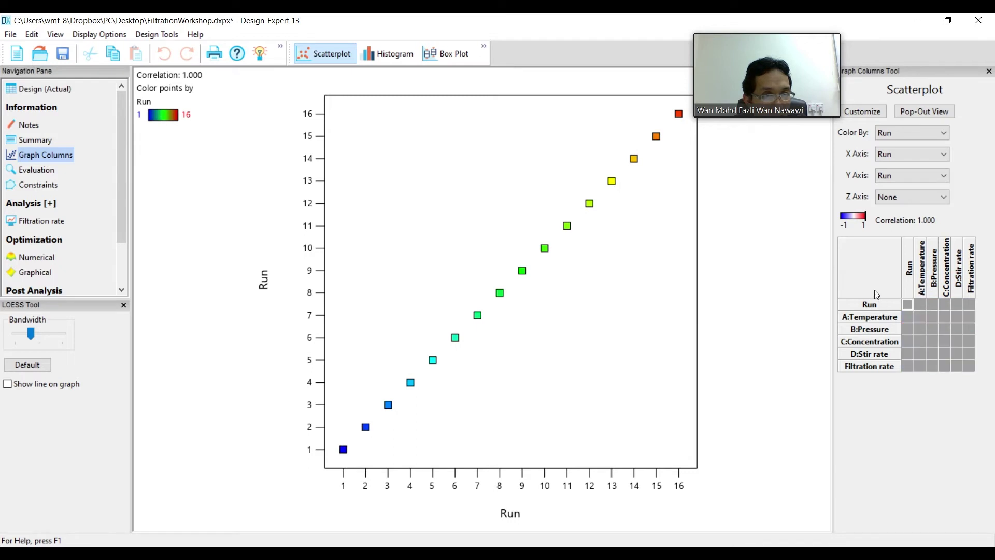
left_click(875, 341)
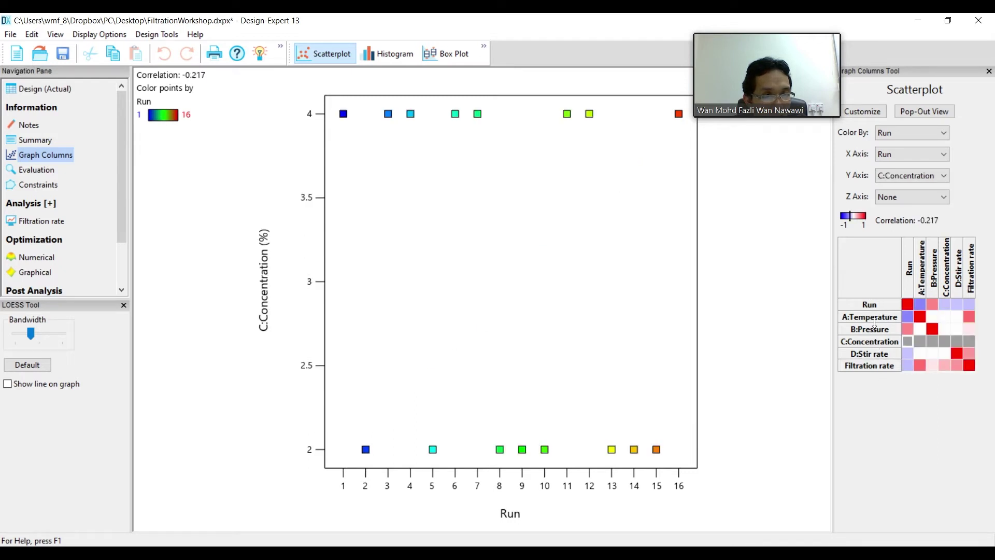
left_click(876, 333)
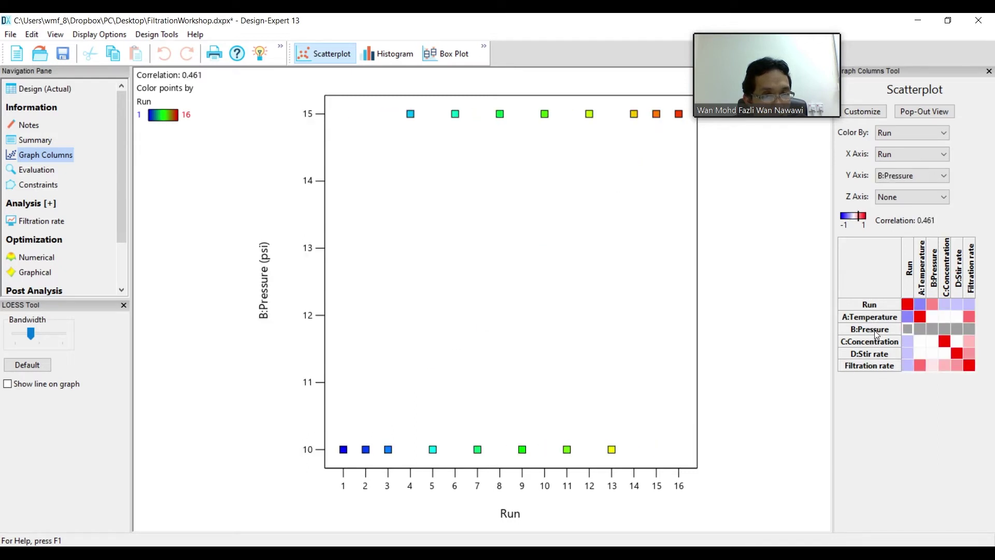
left_click(878, 317)
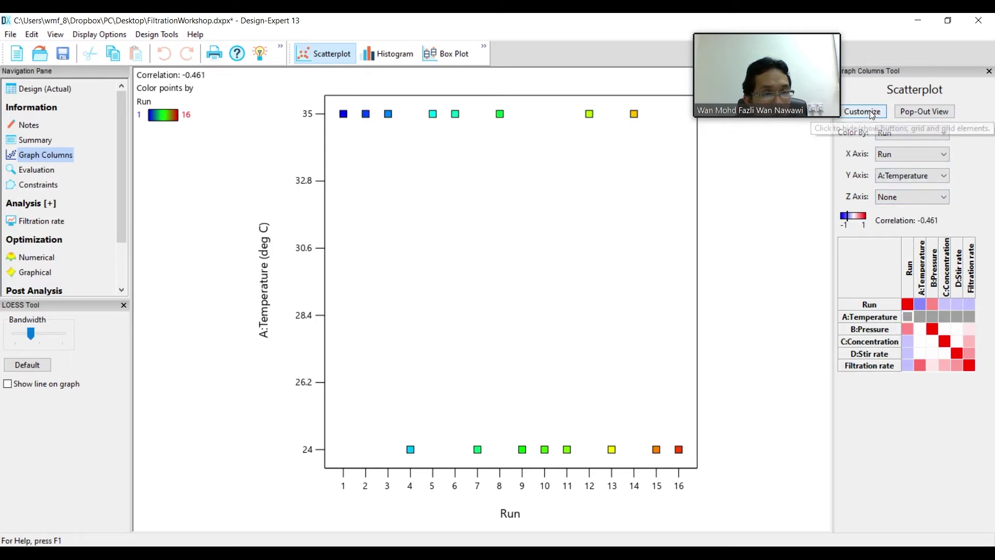
left_click(907, 305)
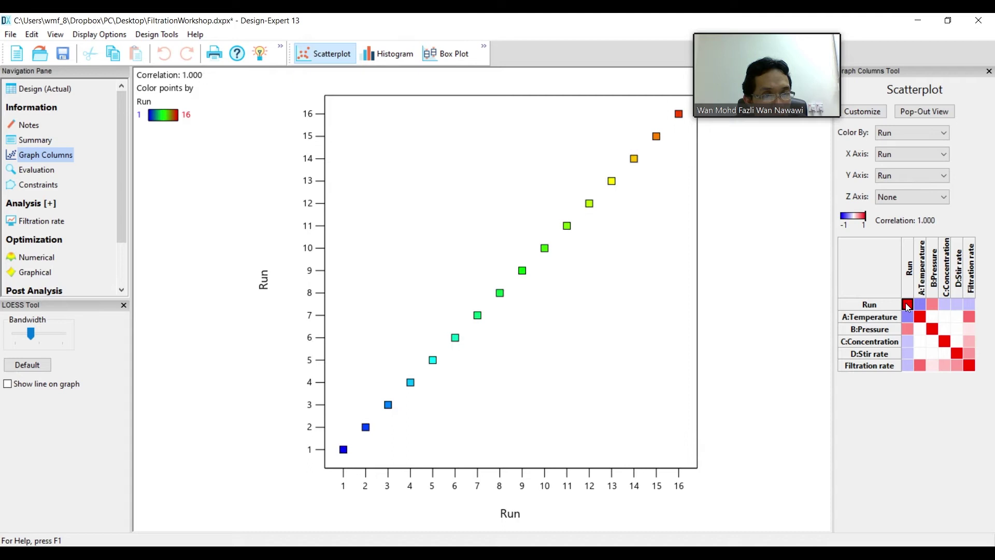
View Temperature against Filtration rate, and compare Temperature, Filtration rate, Stir rate and Concentration plotted against Run through the correlation grid
left_click(968, 317)
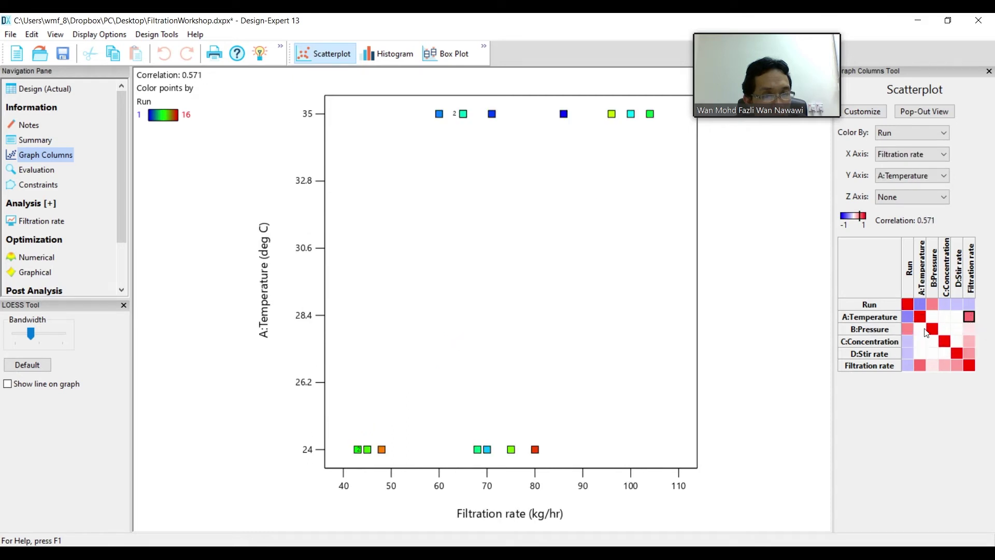
left_click(871, 322)
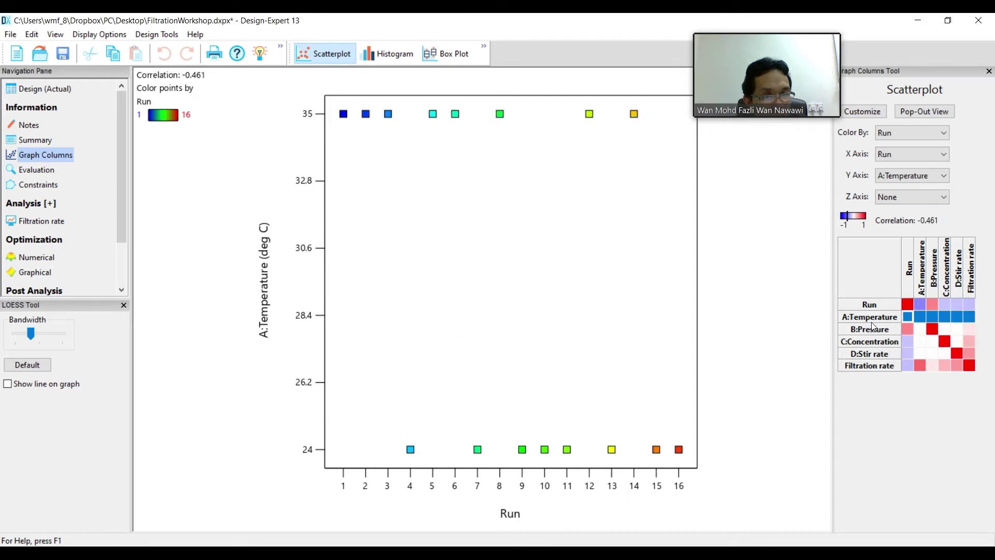
left_click(869, 367)
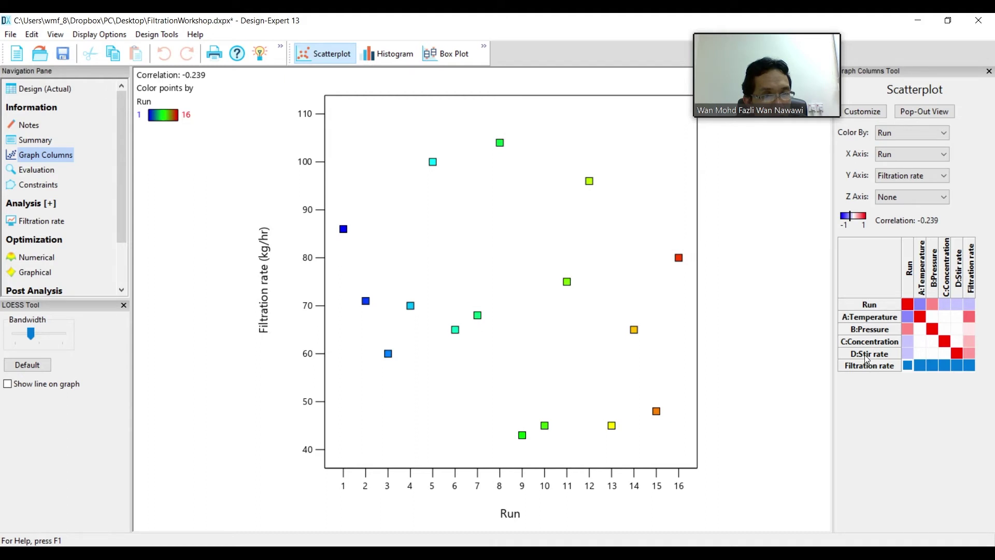
left_click(864, 354)
left_click(863, 343)
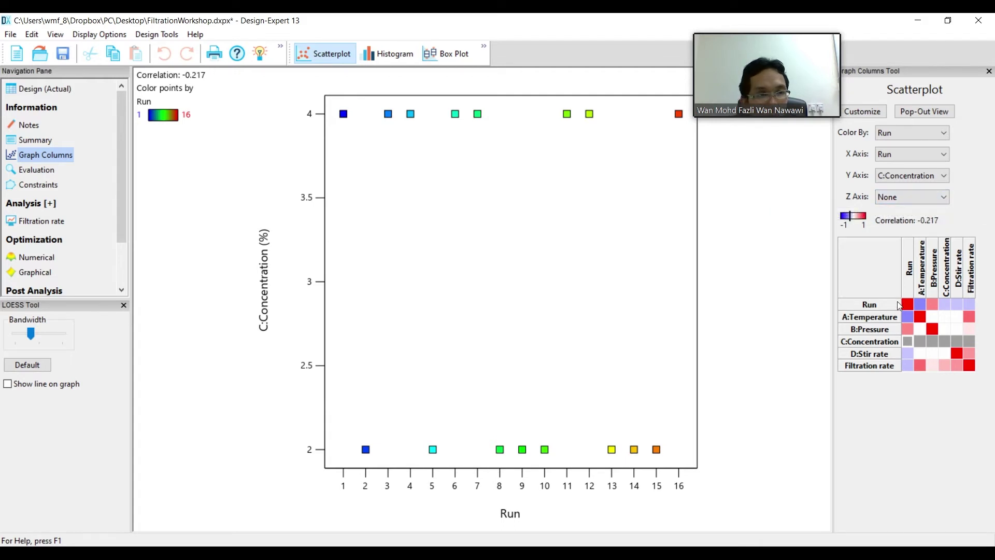
left_click(876, 304)
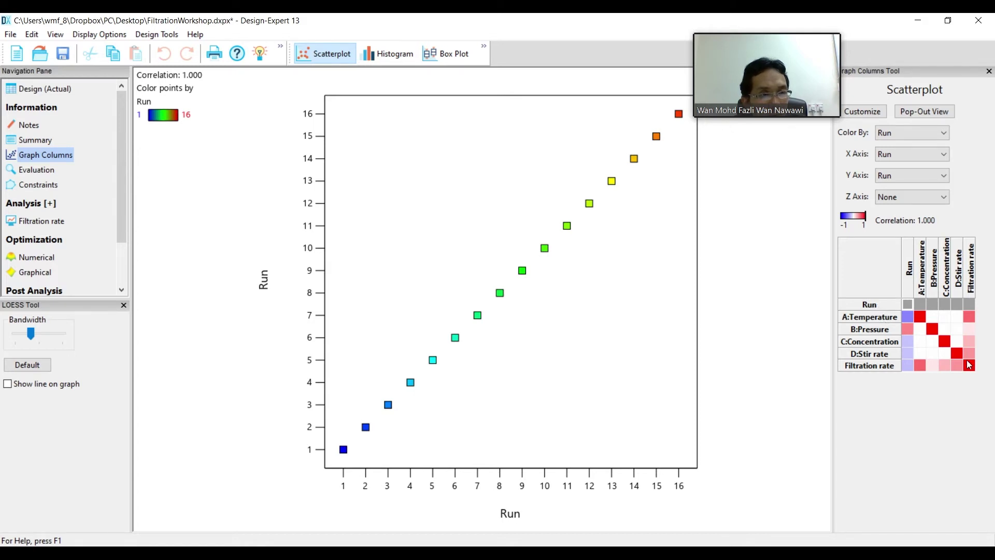
left_click(877, 366)
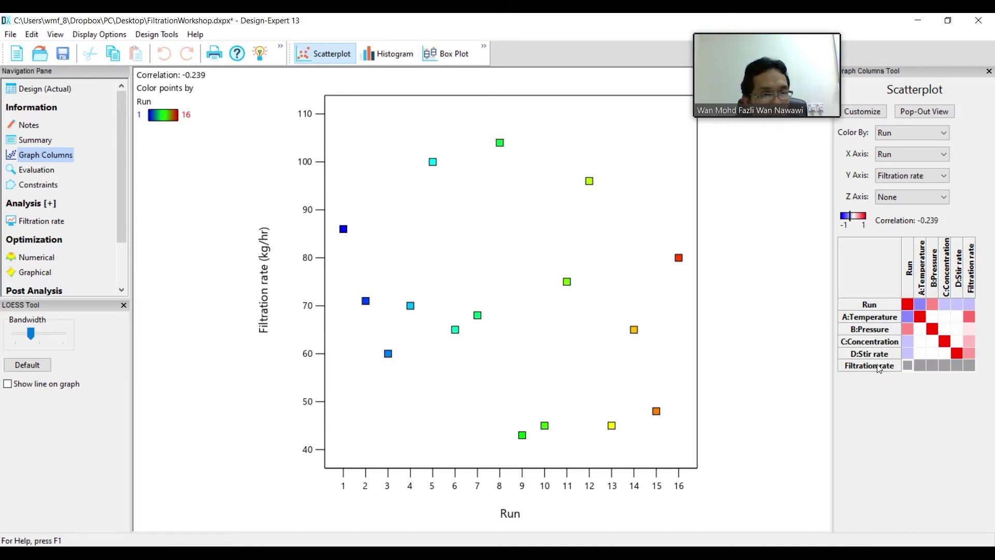
left_click(886, 319)
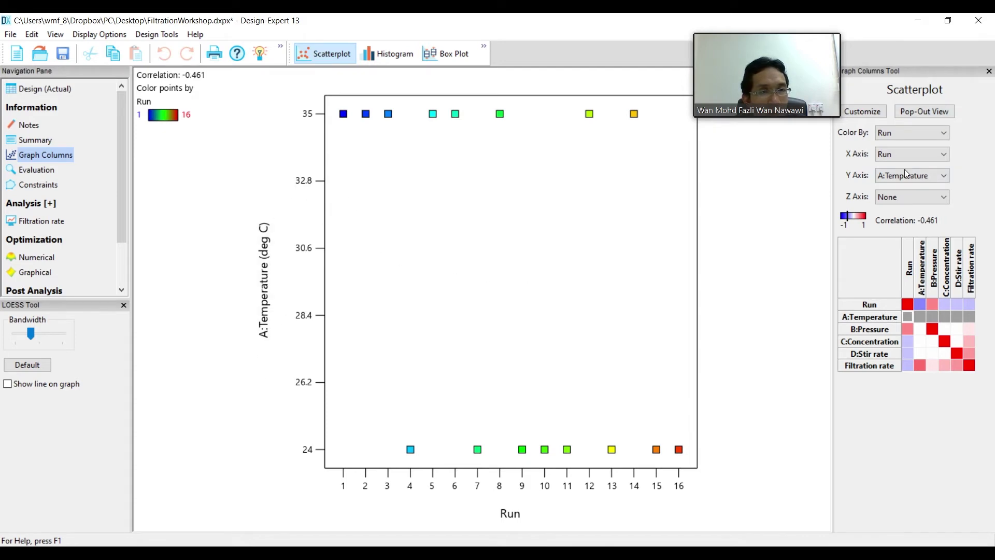
Set the scatterplot's Y axis to Filtration rate and its X axis to A:Temperature
left_click(942, 176)
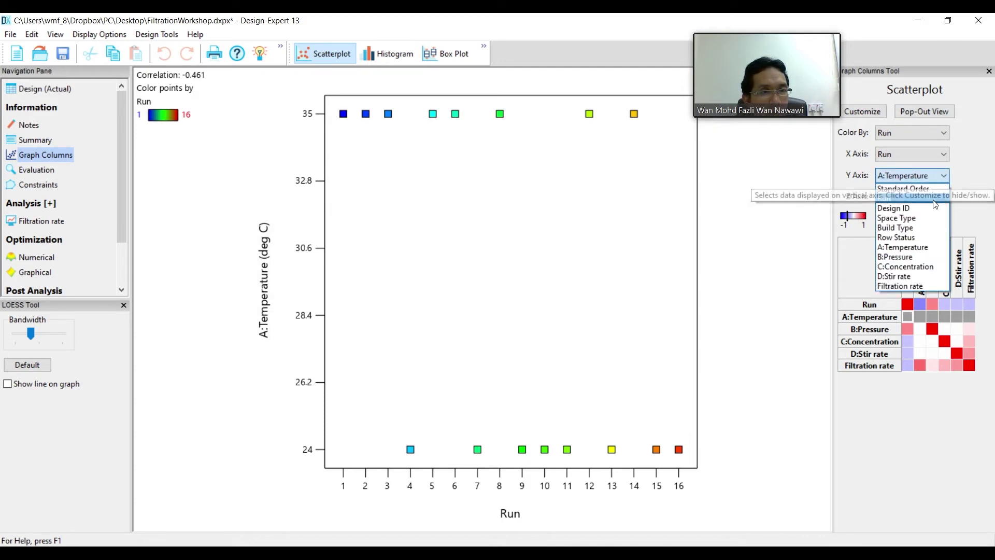
left_click(916, 286)
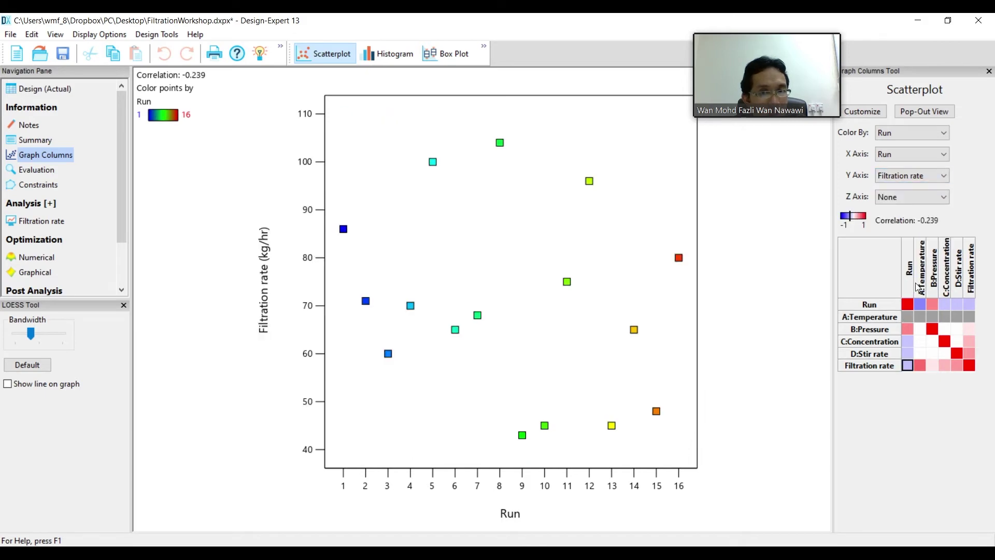
left_click(944, 154)
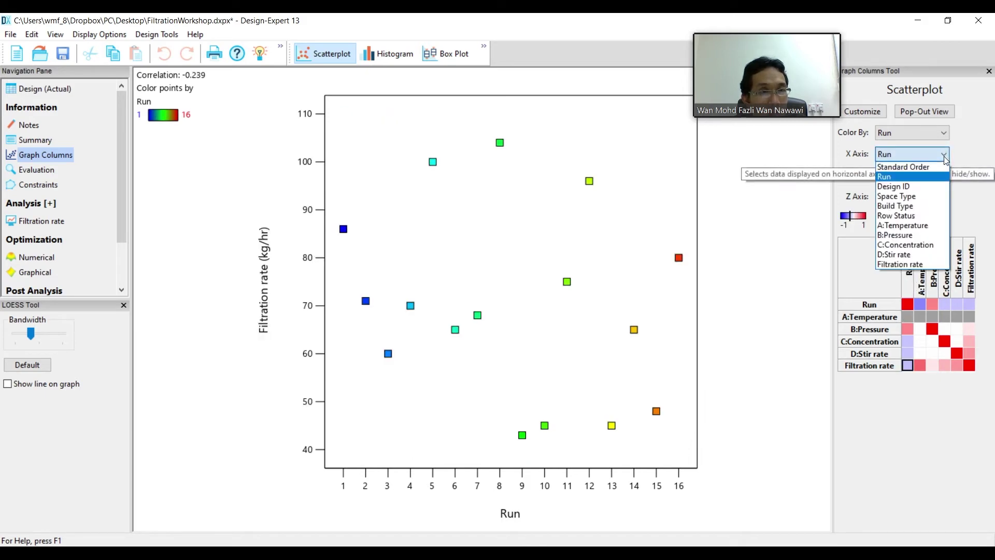
left_click(922, 225)
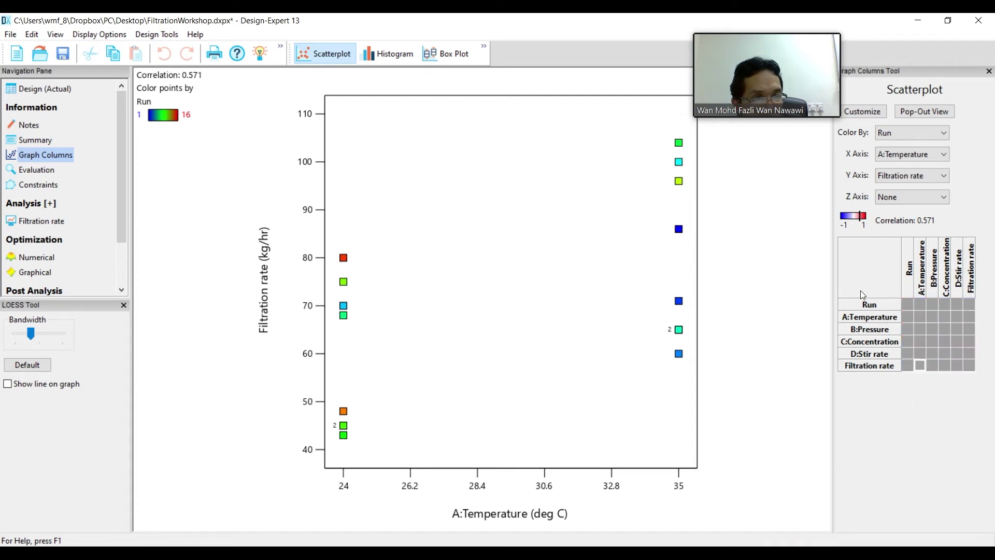
Reset the scatterplot to Run against Run and rebuild it with A:Temperature on the X axis and Filtration rate on the Y axis
left_click(866, 306)
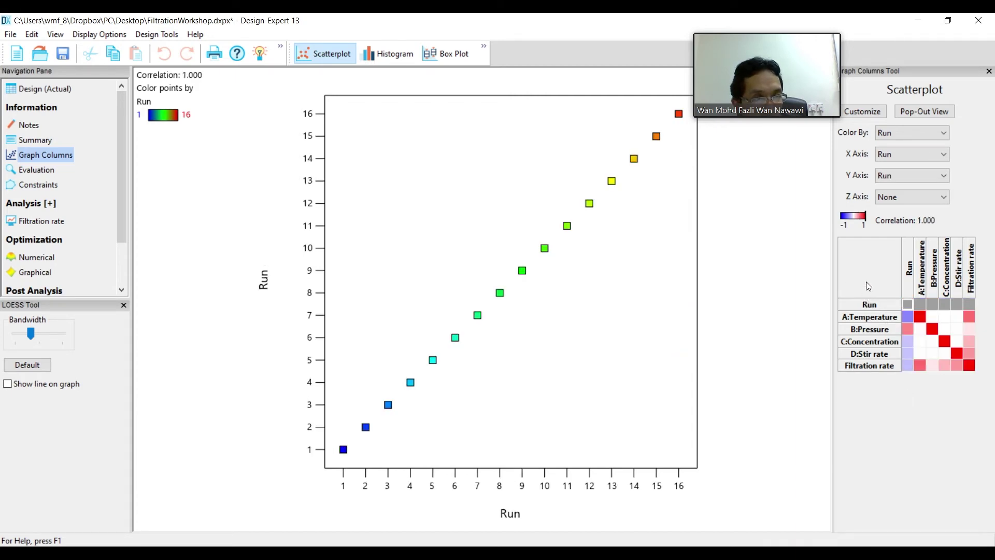
left_click(950, 152)
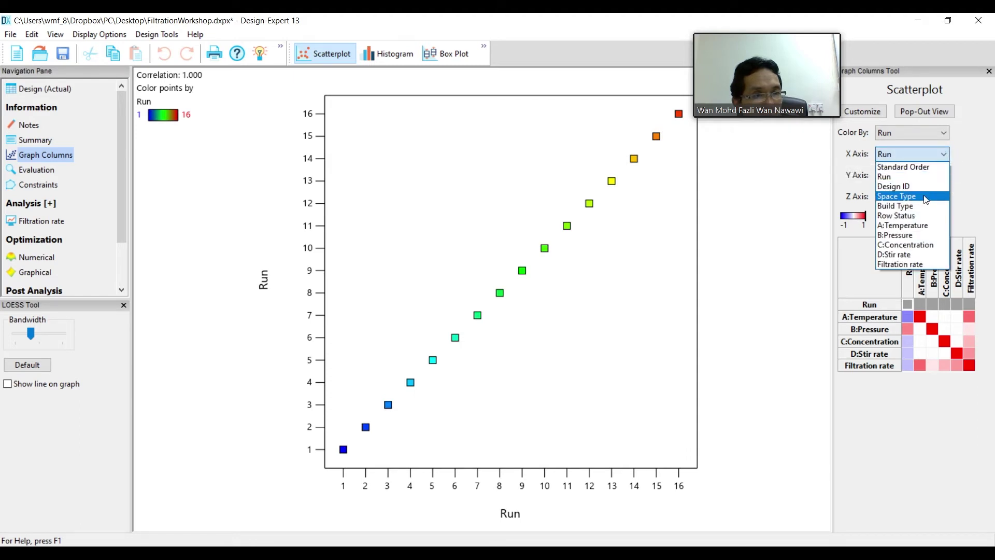
left_click(925, 229)
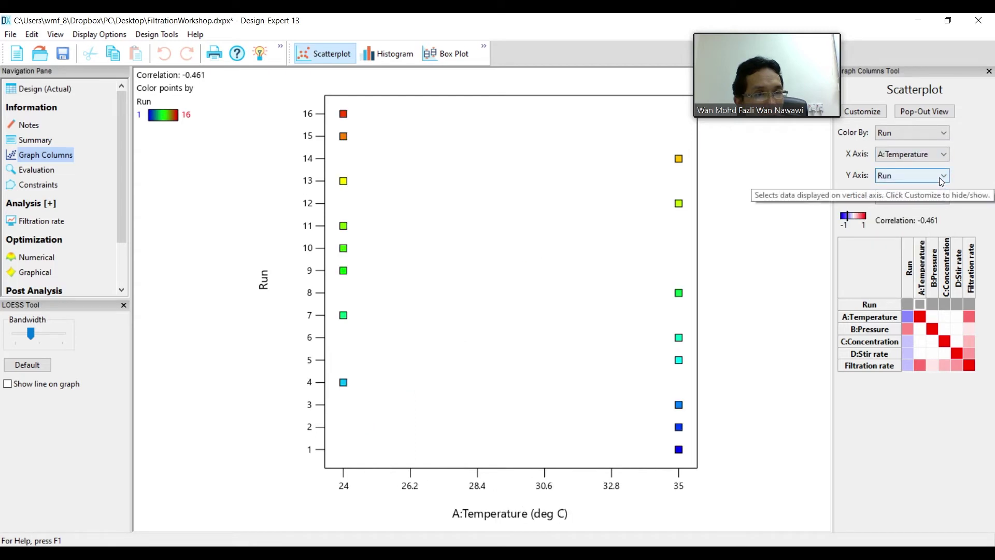
left_click(943, 177)
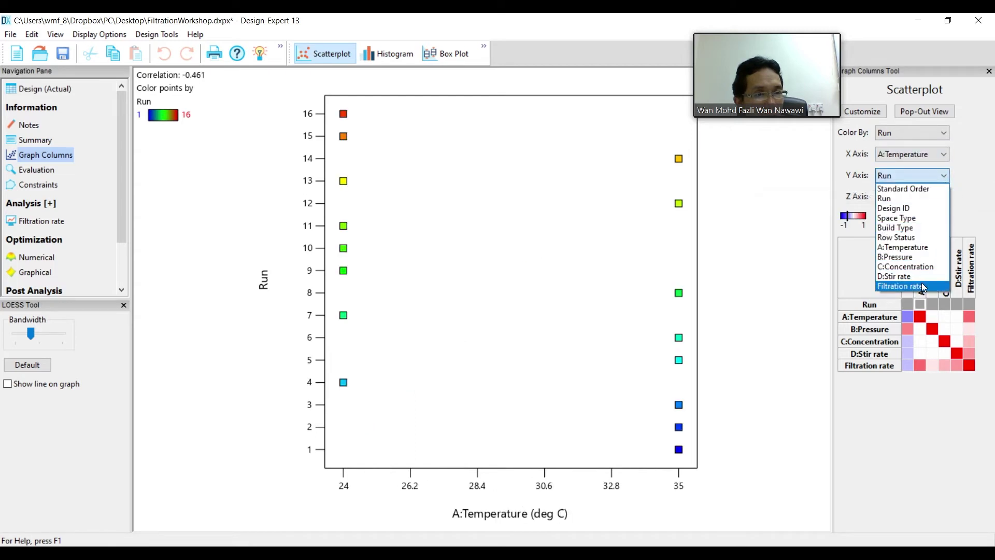
left_click(907, 281)
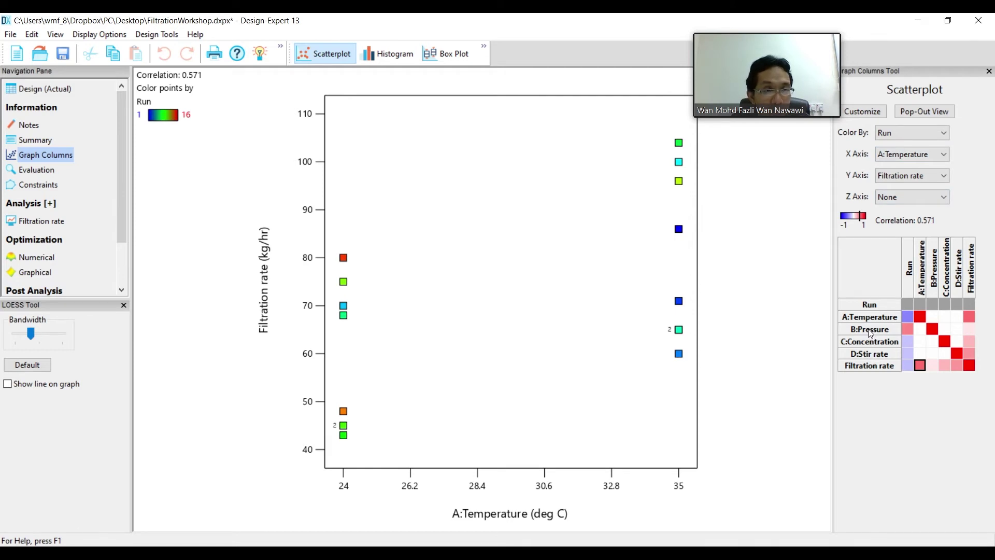
View B:Pressure against Filtration rate, and return the scatterplot to Filtration rate on the Y axis and A:Temperature on the X axis
left_click(968, 331)
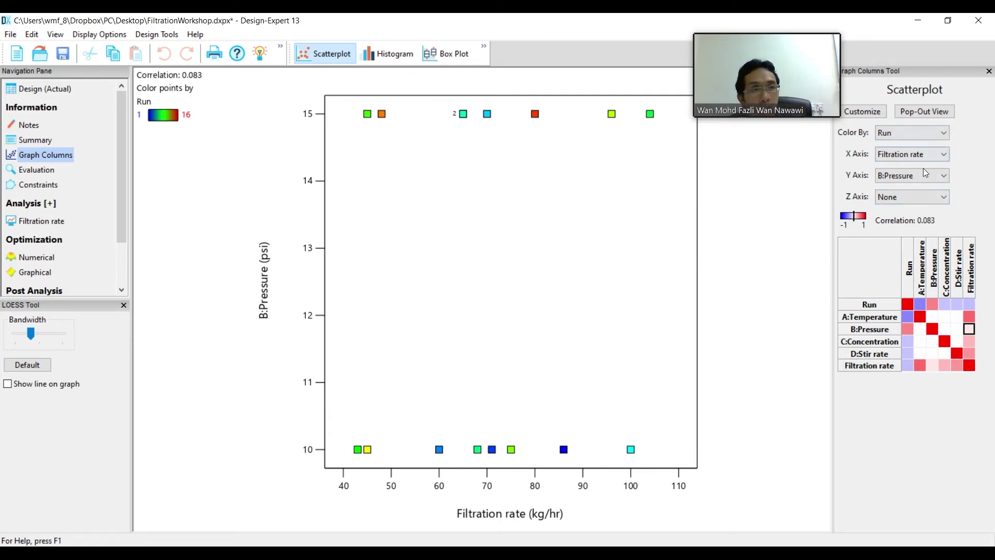
left_click(945, 174)
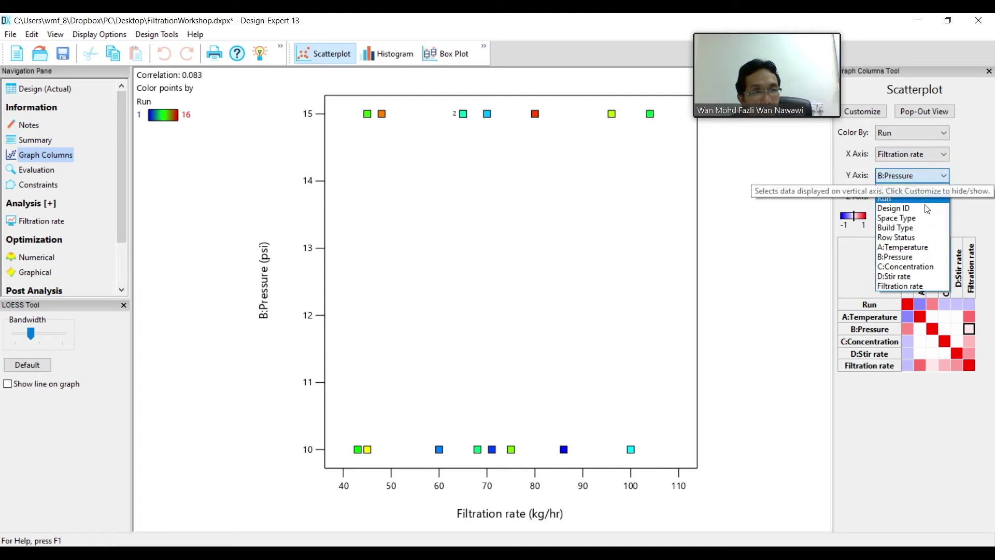
left_click(927, 249)
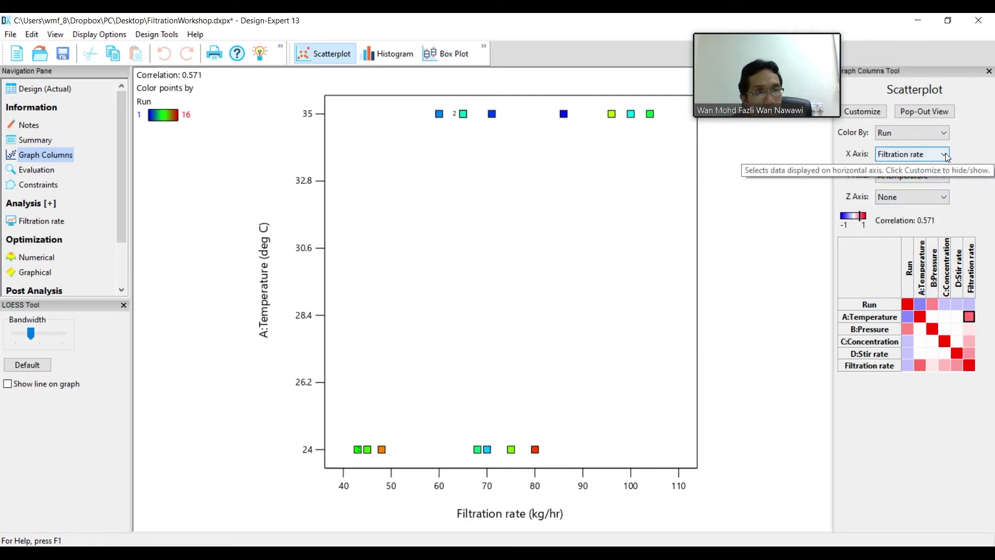
left_click(943, 176)
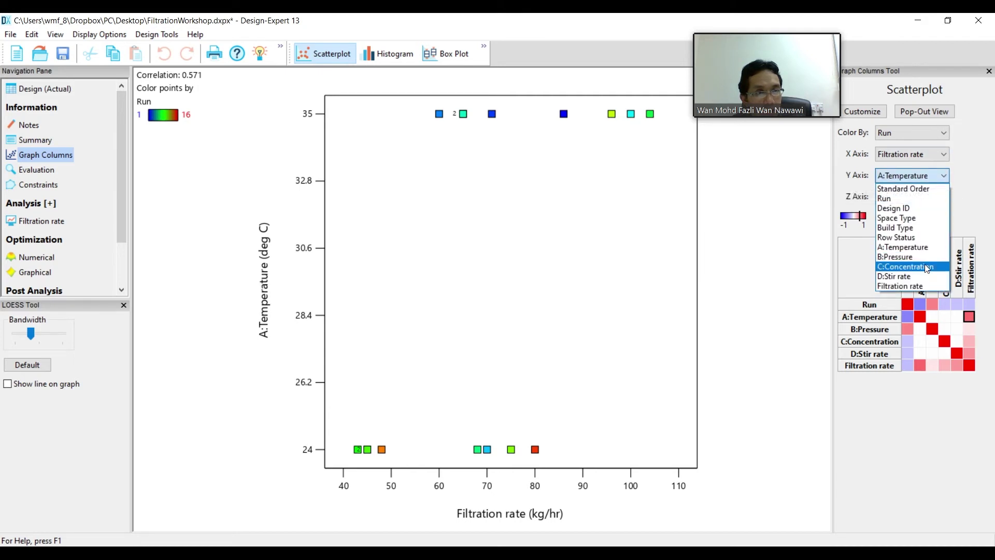
left_click(927, 286)
left_click(943, 154)
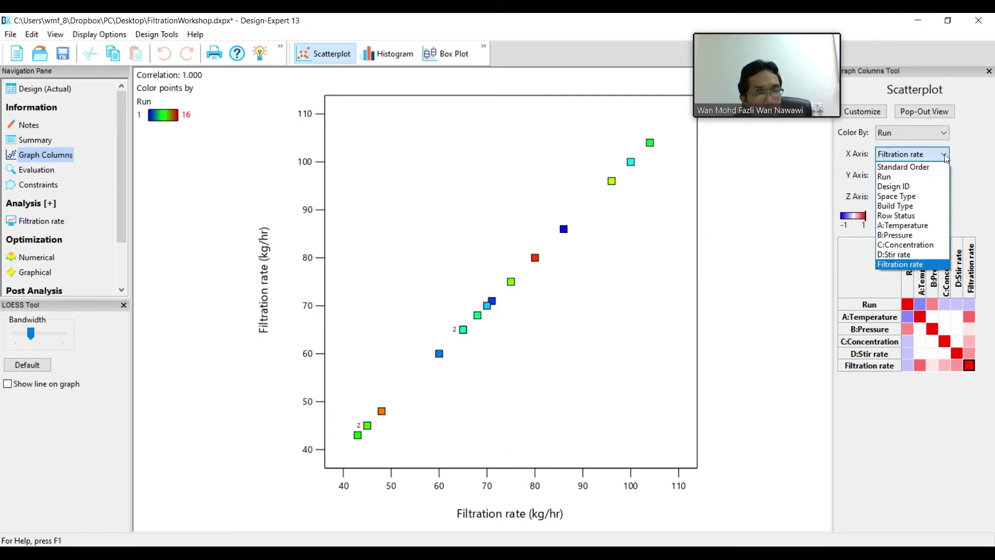
left_click(916, 226)
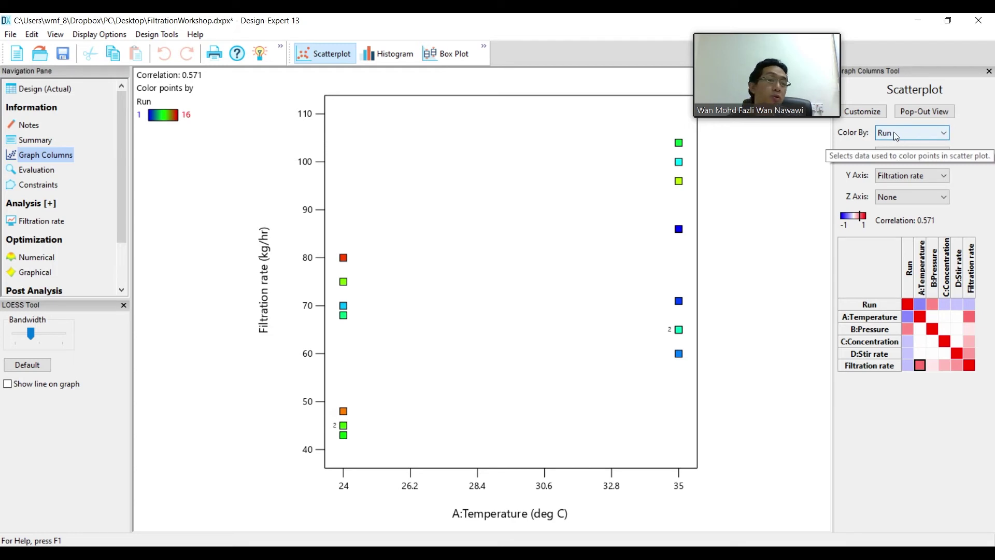
Color the scatterplot points by C:Concentration and inspect the 24 deg C points at filtration rates 48 and 45, including both overlapping runs
left_click(944, 133)
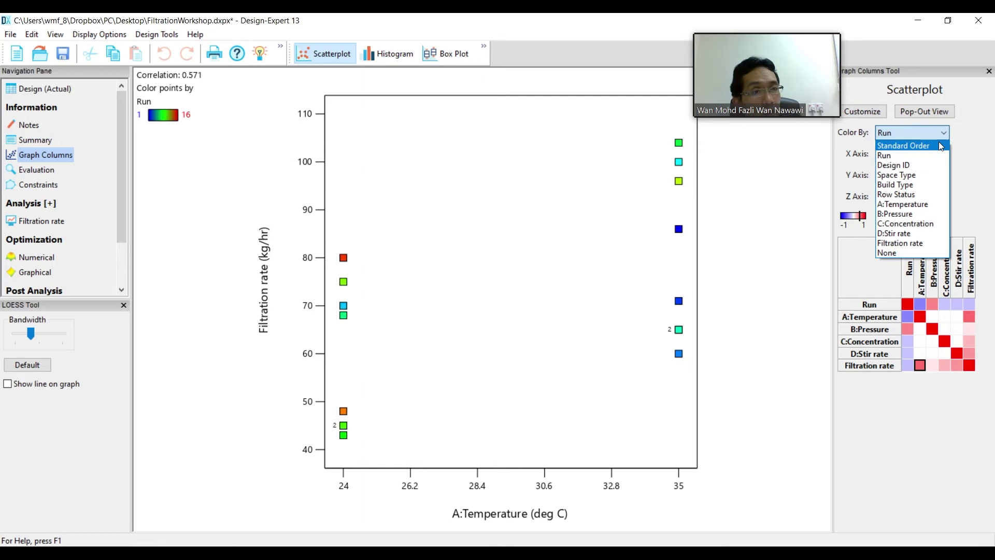
left_click(928, 224)
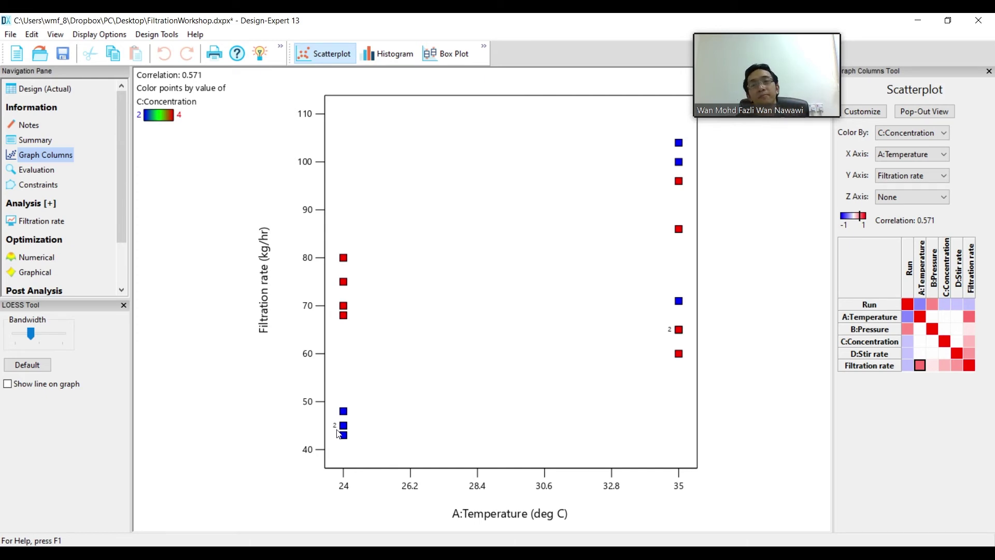
mouse_move(344, 411)
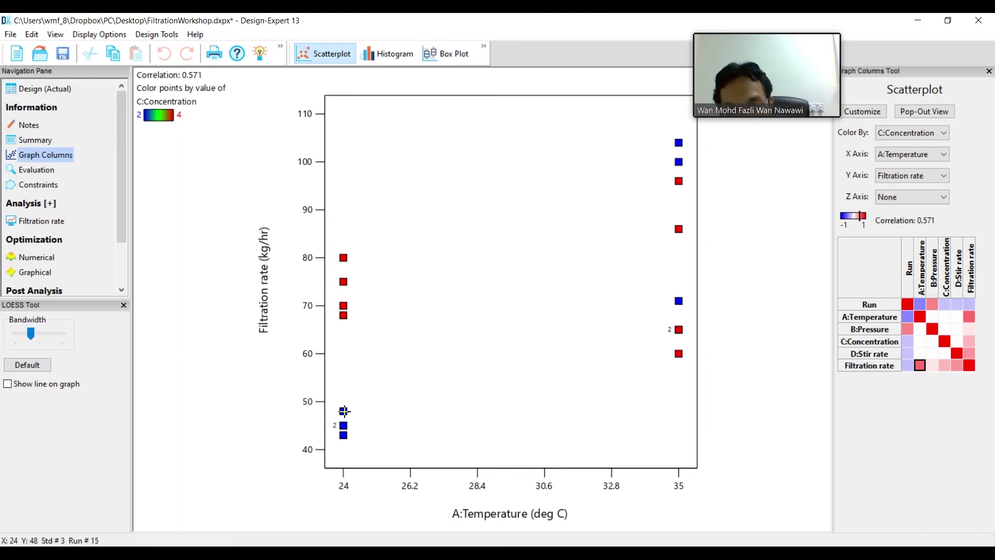
left_click(345, 411)
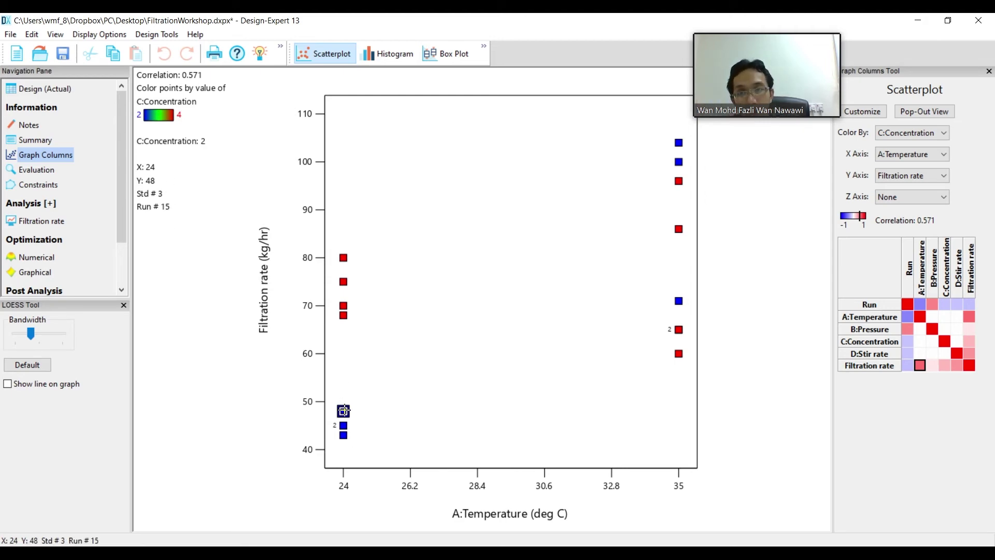
left_click(375, 402)
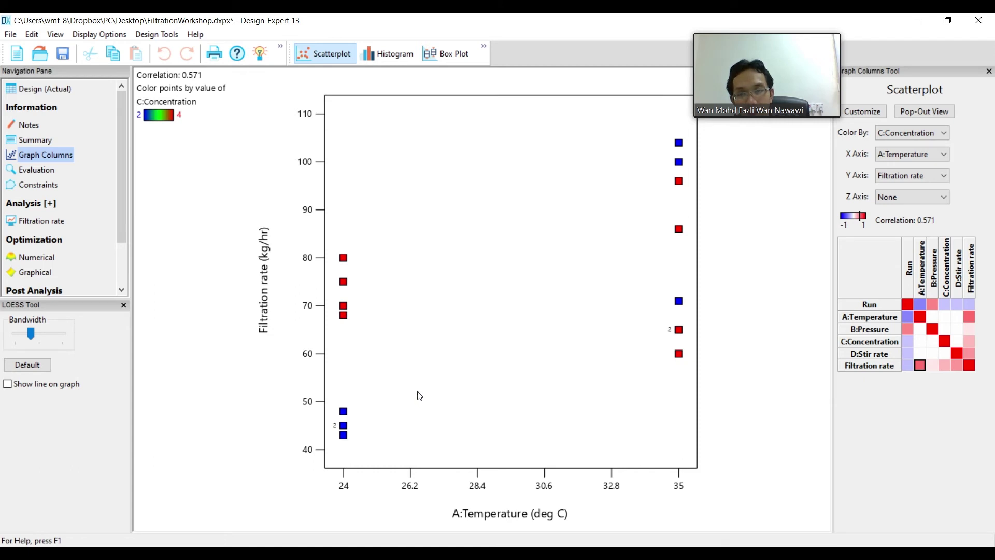
left_click(342, 426)
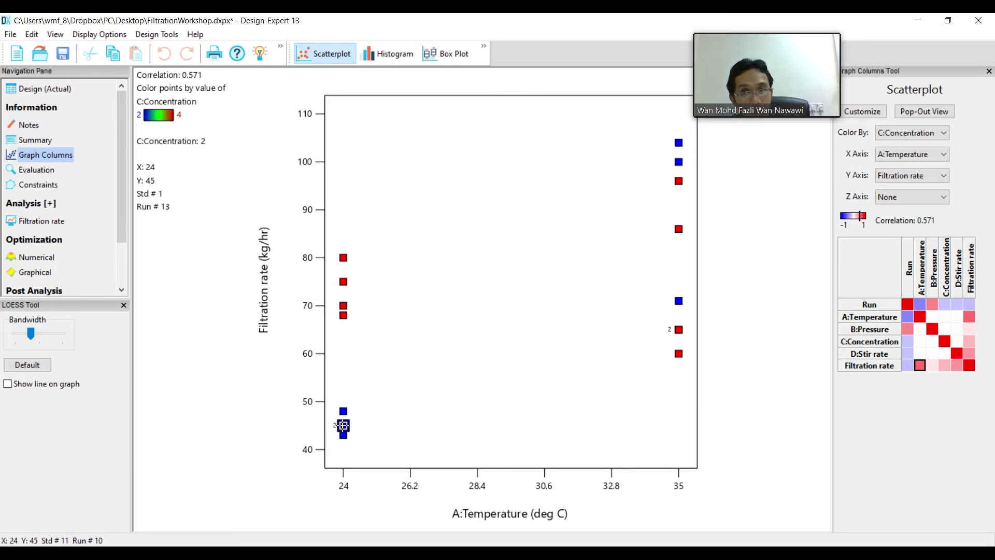
left_click(342, 426)
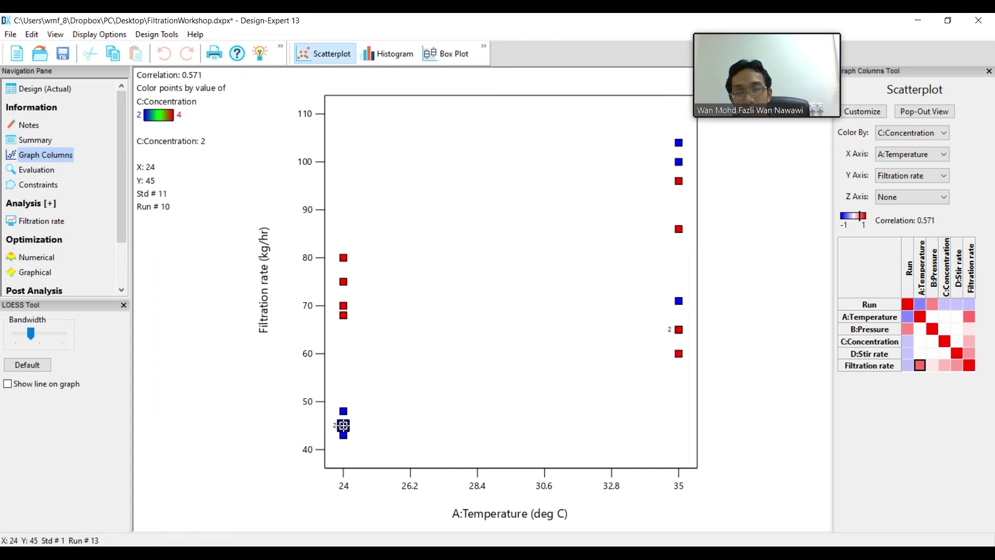
left_click(342, 426)
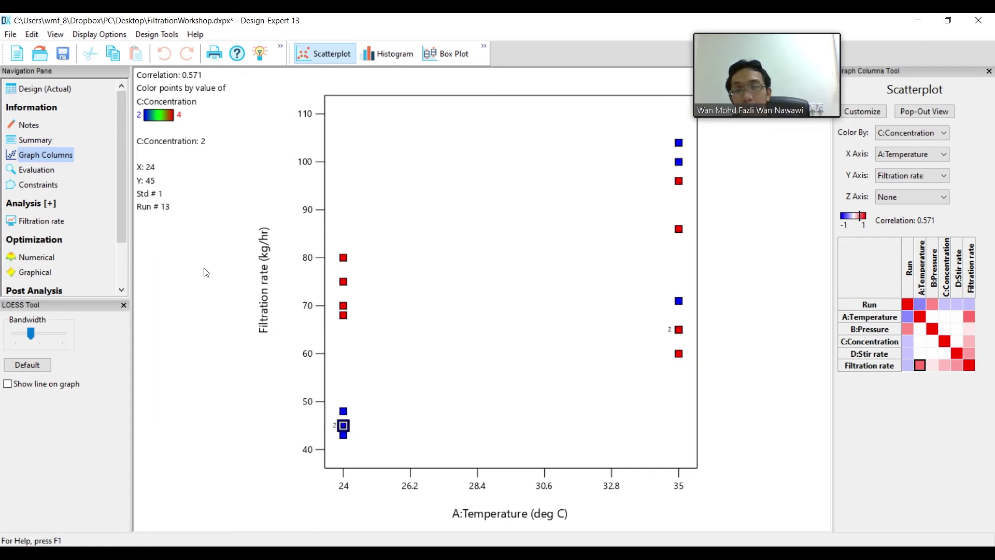
left_click(343, 425)
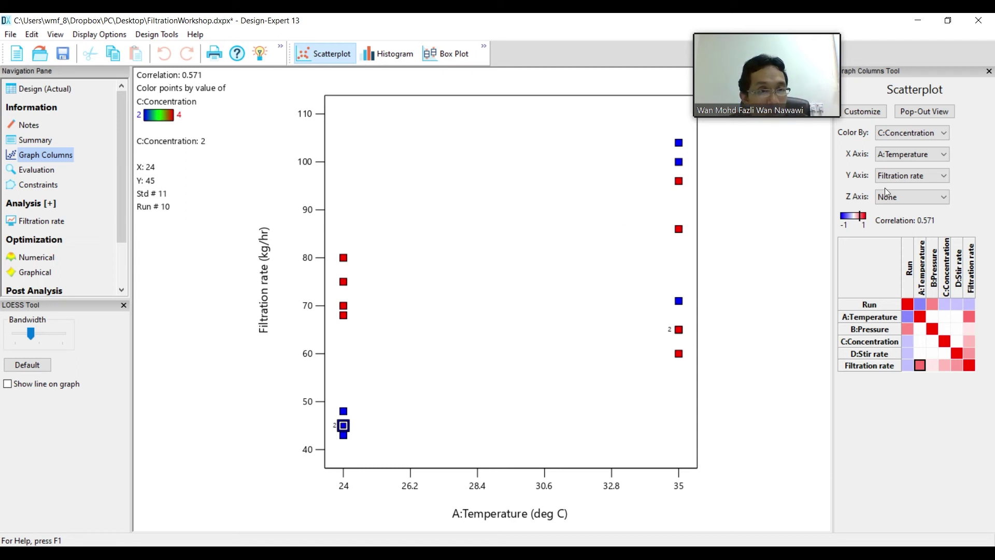
Build a 3D scatterplot with Filtration rate on the Z axis and D:Stir rate on the Y axis, and examine the plotted points
left_click_drag(797, 32, 747, 55)
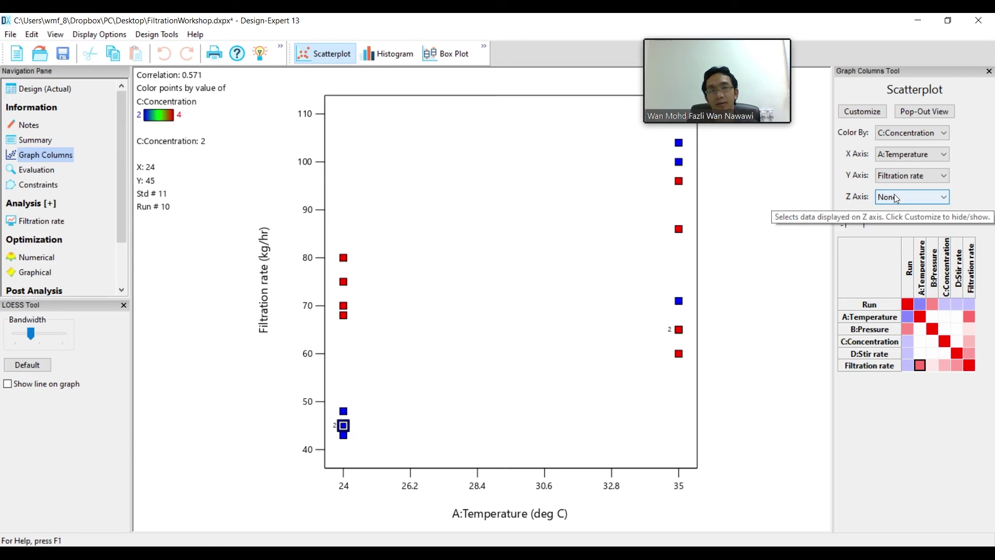
left_click(943, 199)
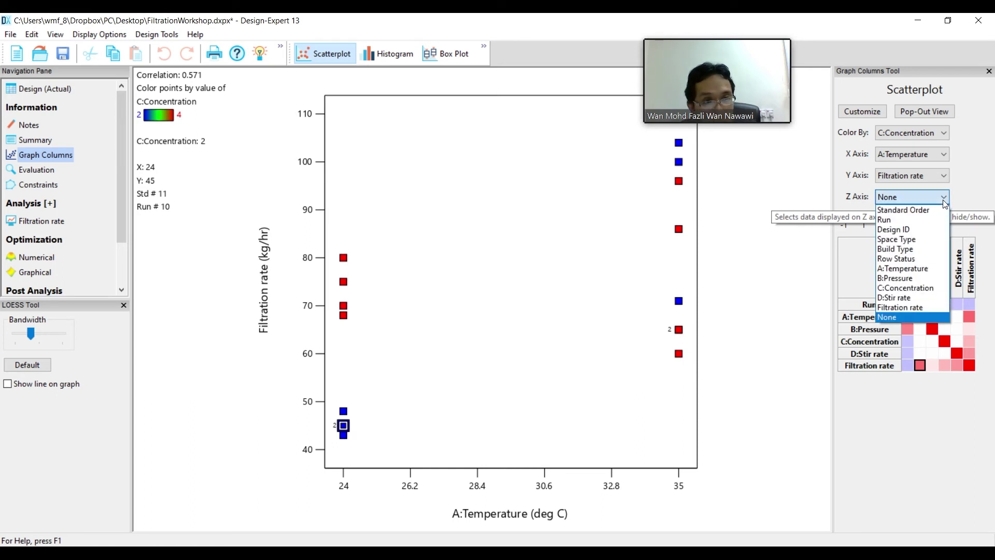
left_click(920, 308)
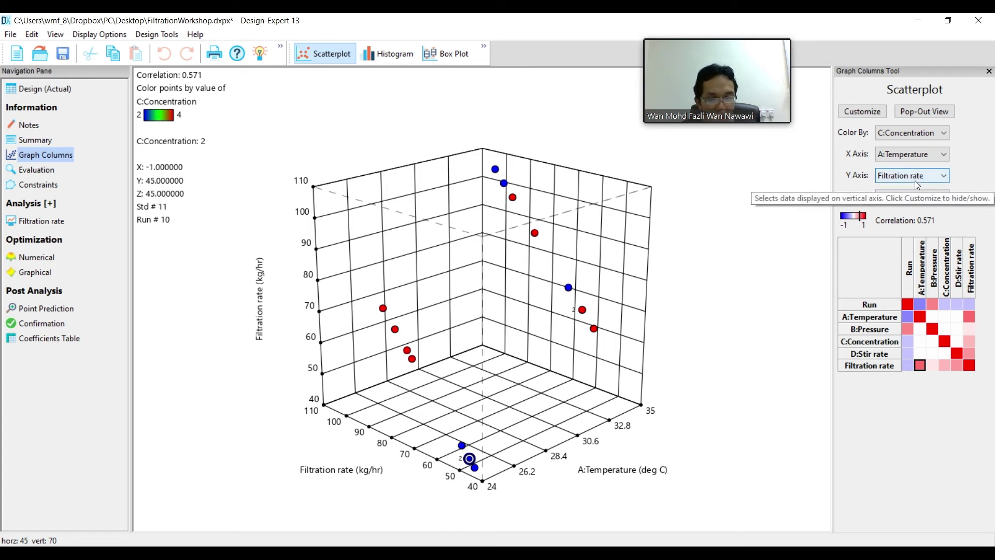
left_click(944, 177)
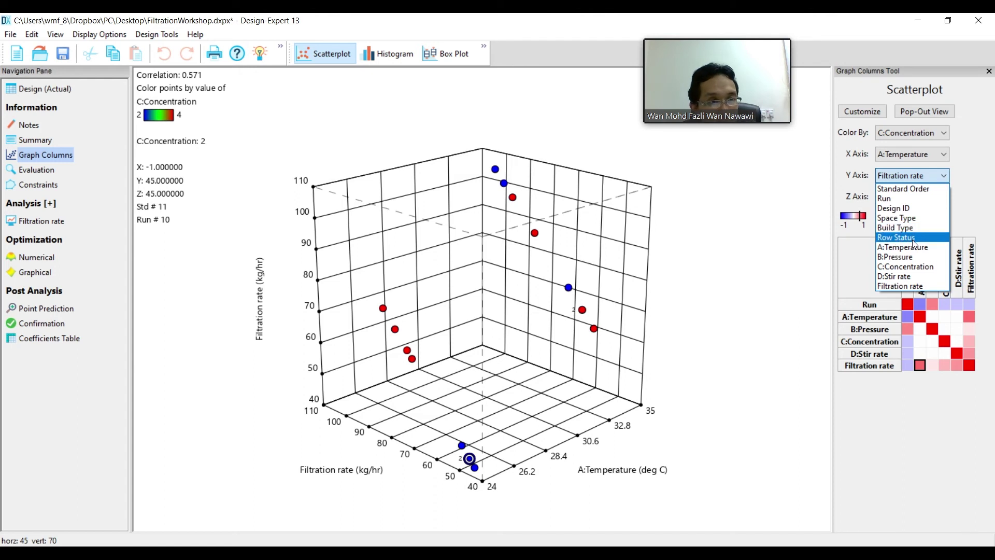
left_click(916, 277)
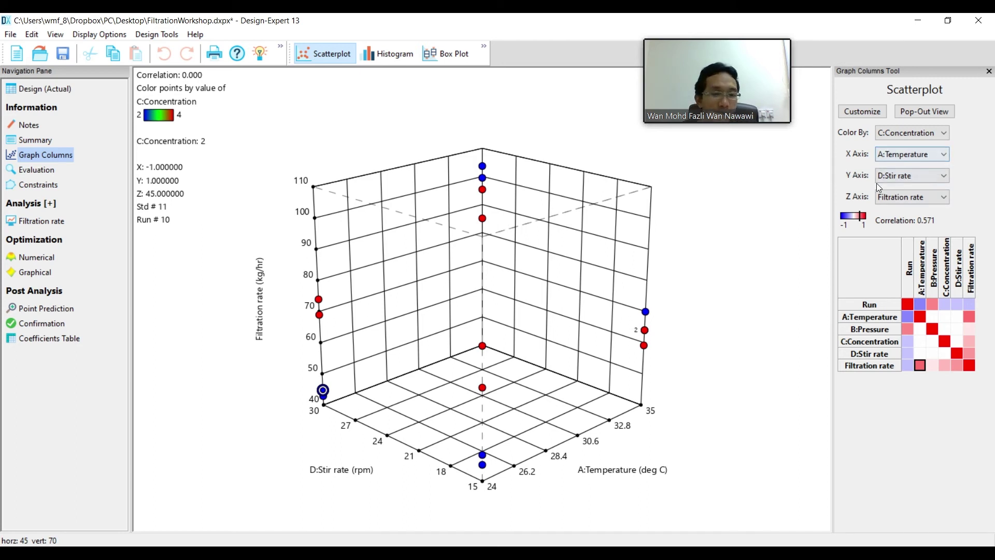
left_click(726, 324)
left_click_drag(705, 289, 707, 310)
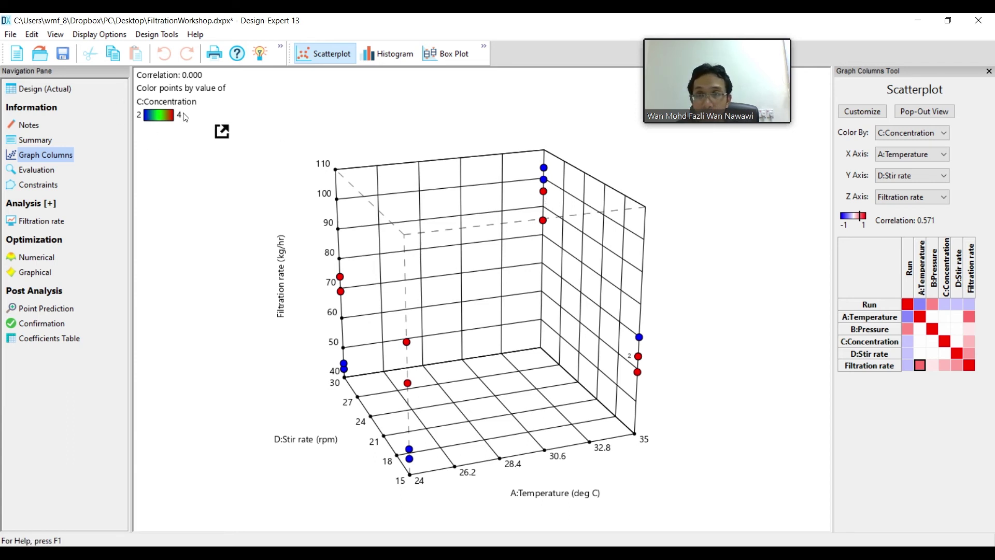
mouse_move(659, 278)
left_mouse_down()
mouse_move(673, 278)
mouse_move(664, 280)
left_mouse_up()
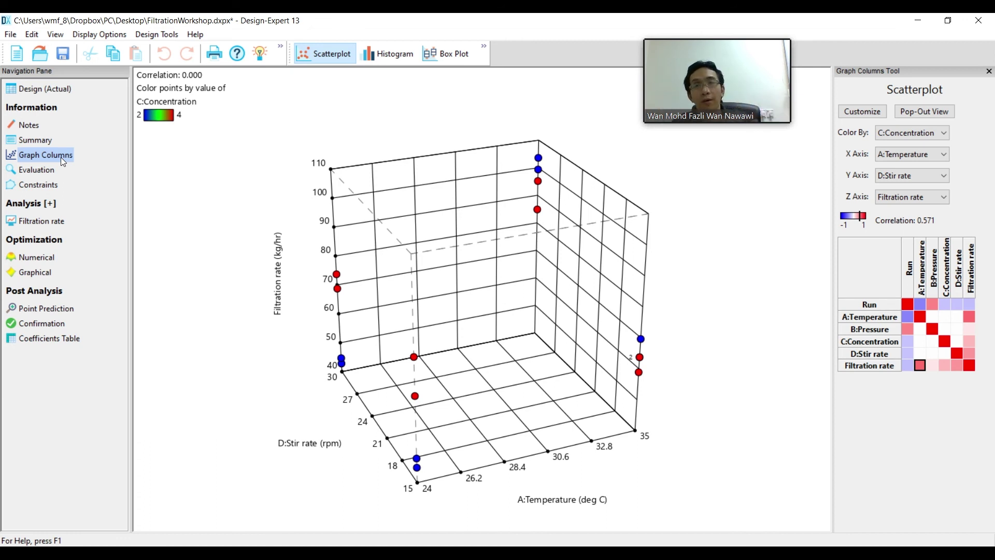
View the histogram of Filtration rate and return to the scatterplot
left_click(382, 56)
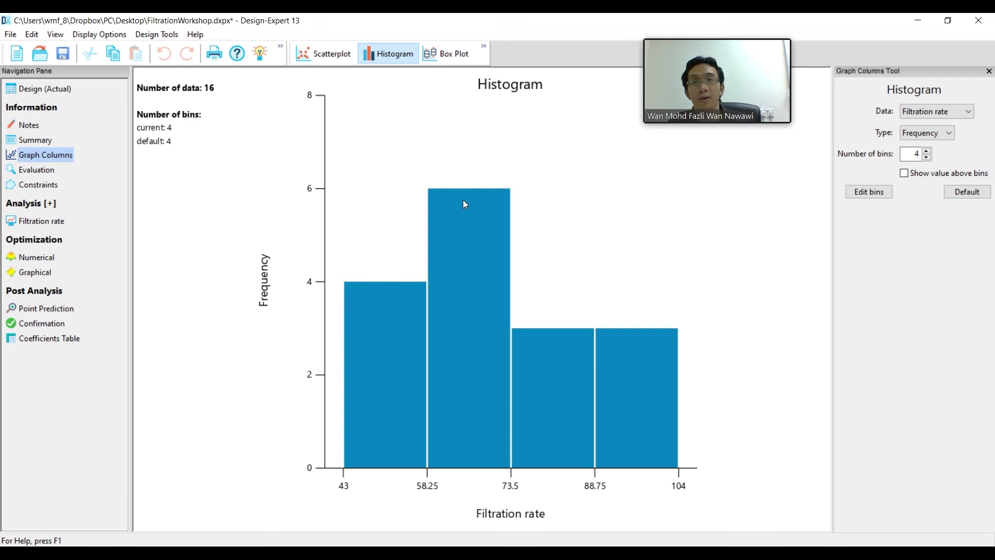
left_click(346, 53)
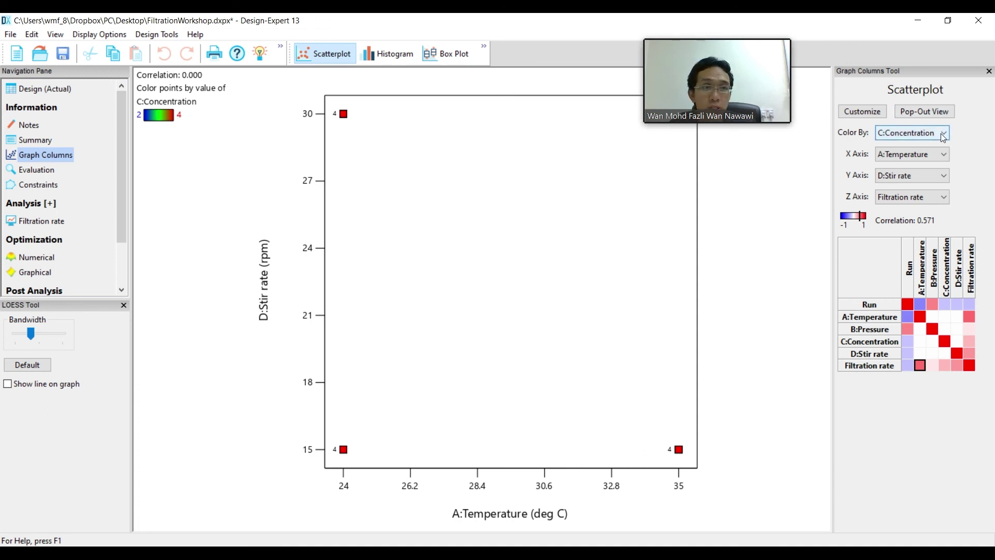
left_click(944, 176)
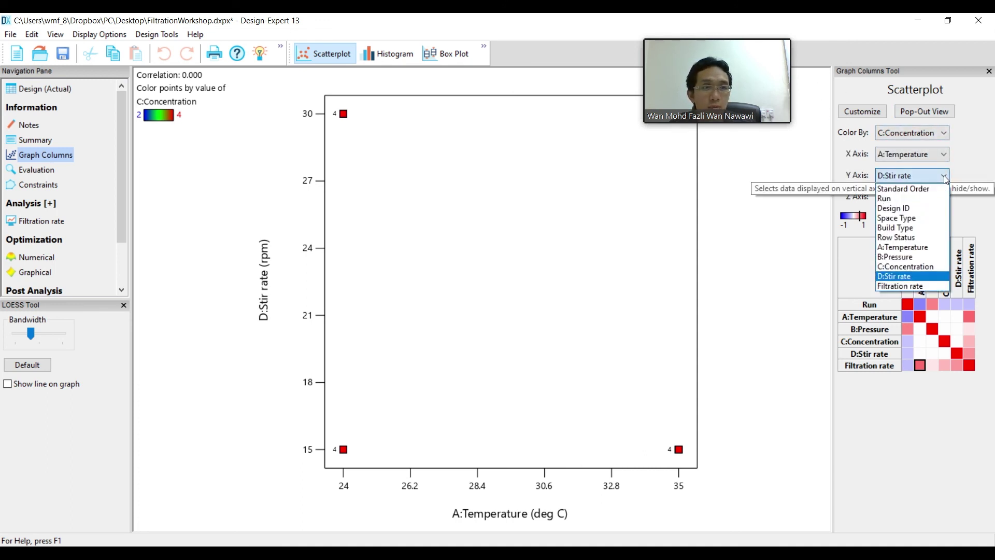
left_click(945, 177)
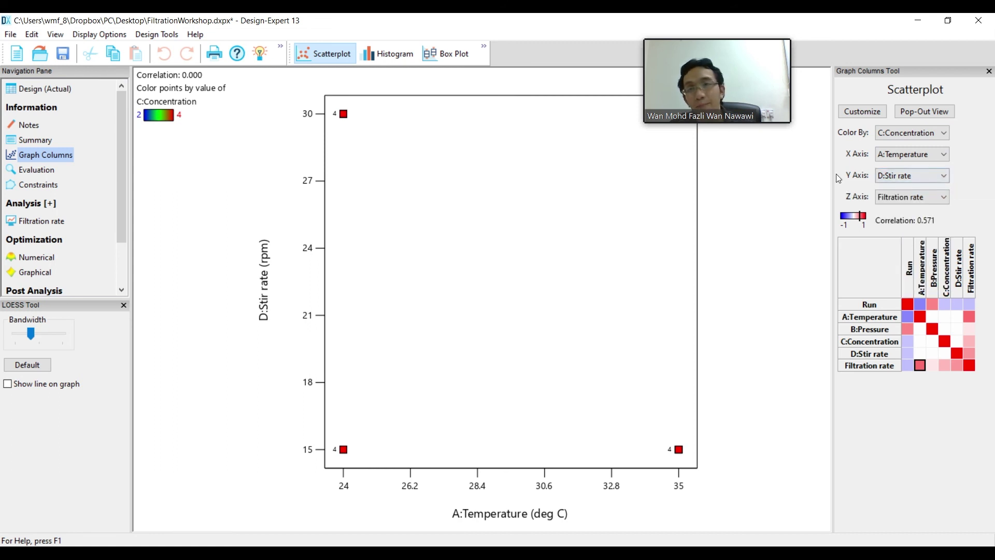
Add "this is workshop on DOE.." and the filler text "ssdfsdf" as separate paragraphs to the design comments in the notes
left_click(30, 125)
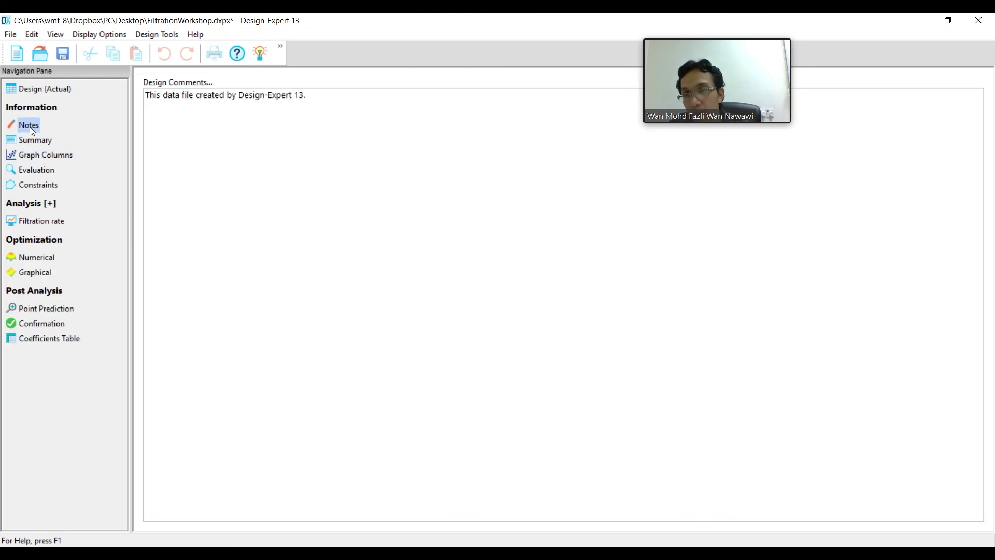
left_click(372, 102)
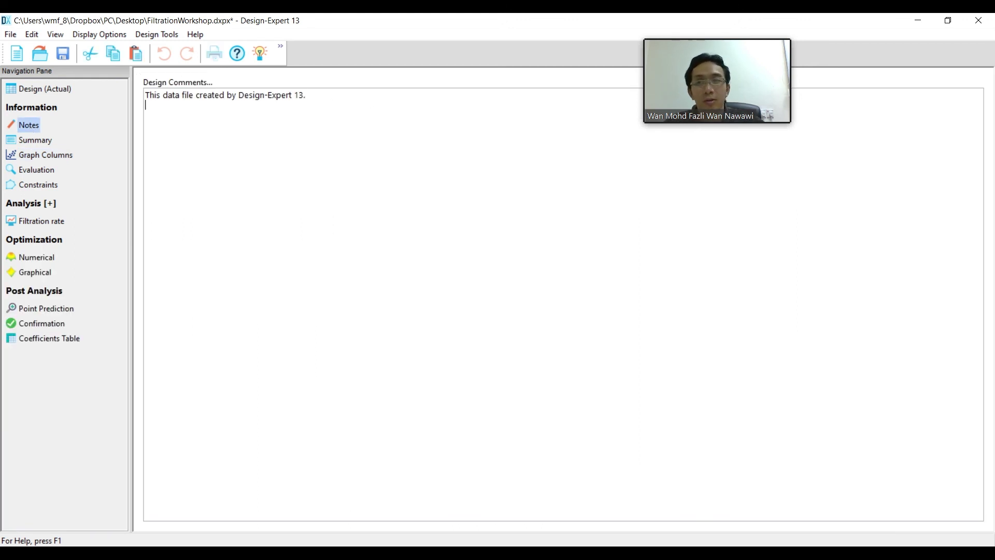
type("this i")
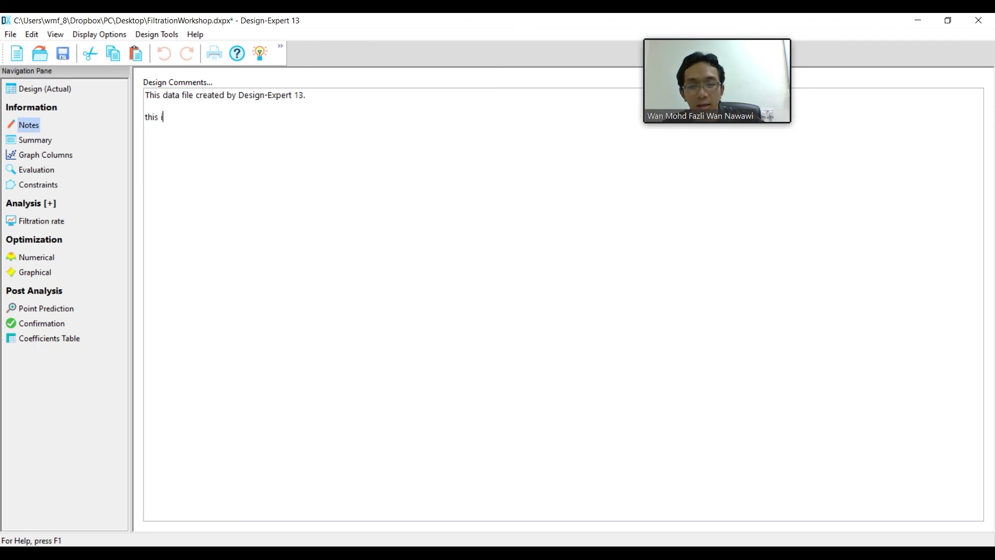
type("s workshop")
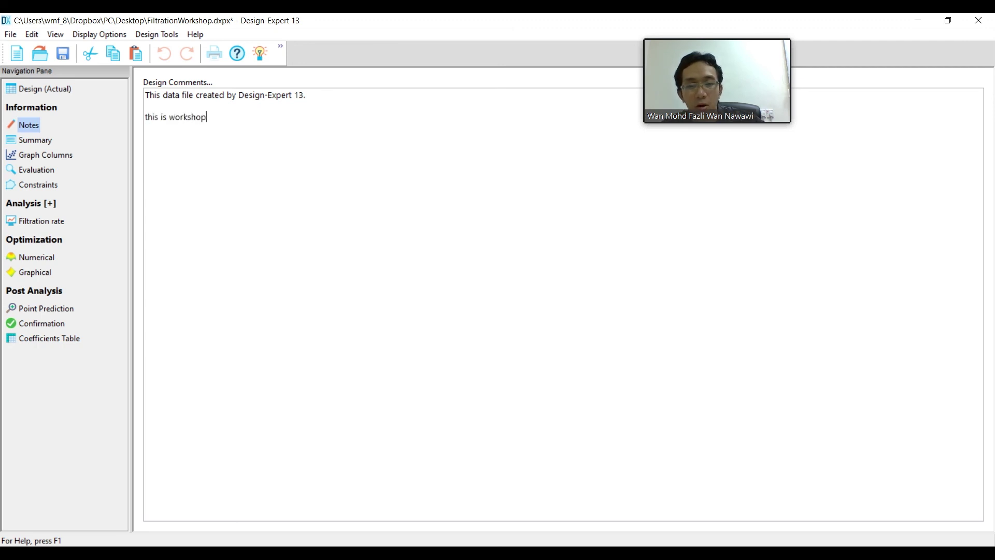
type(" on DOE..")
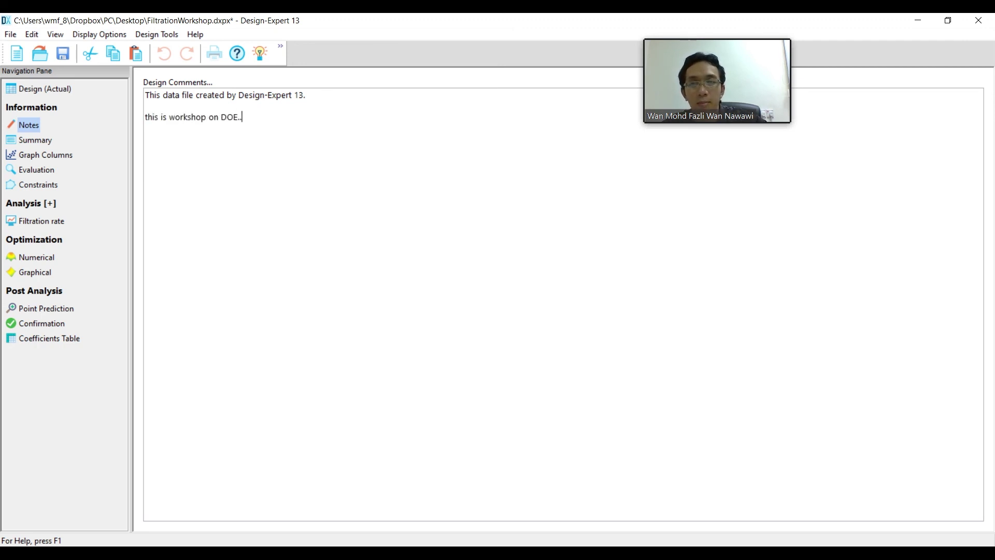
key("Return")
key("Return")
type("ssdfsdf")
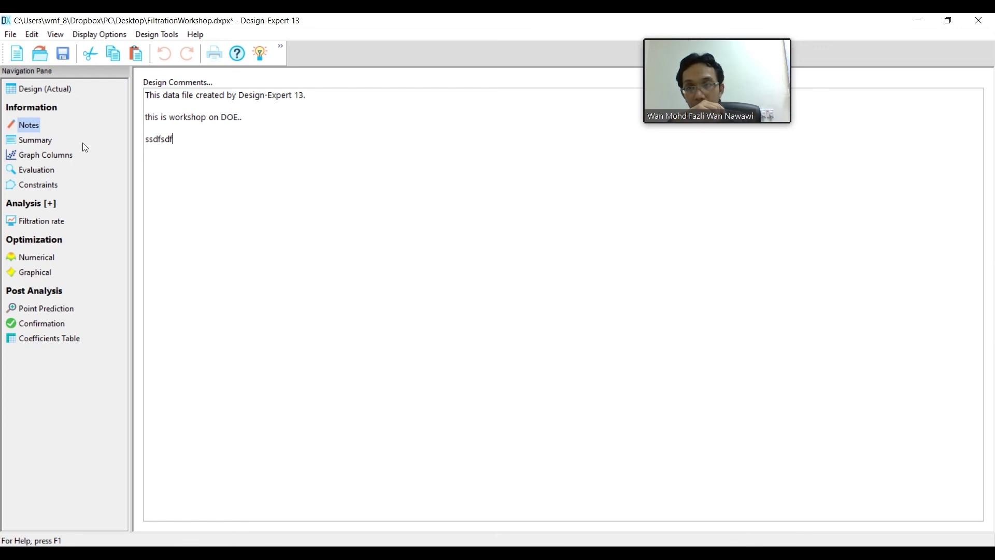
Review the design summary's build information, including the center points, and its factor and response tables
left_click(47, 146)
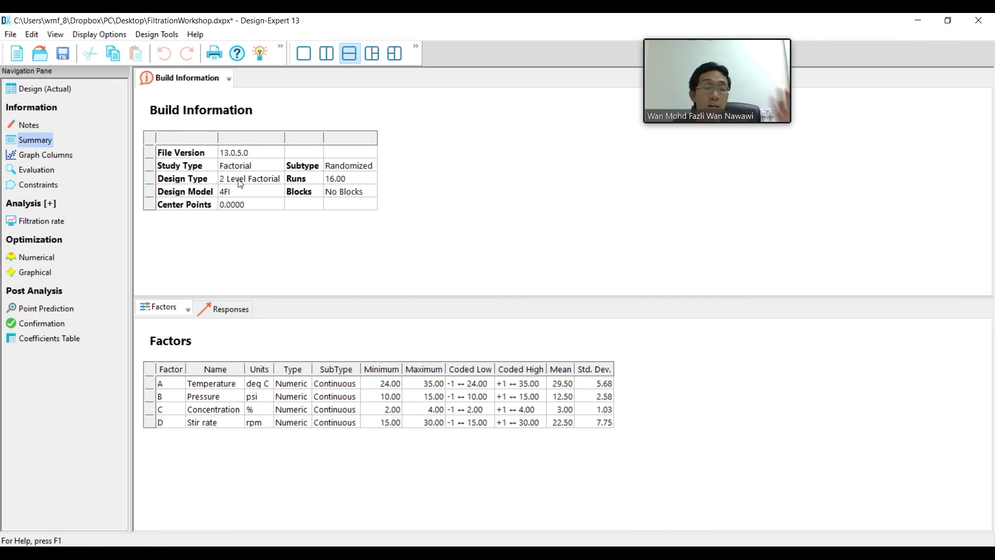
left_click(237, 208)
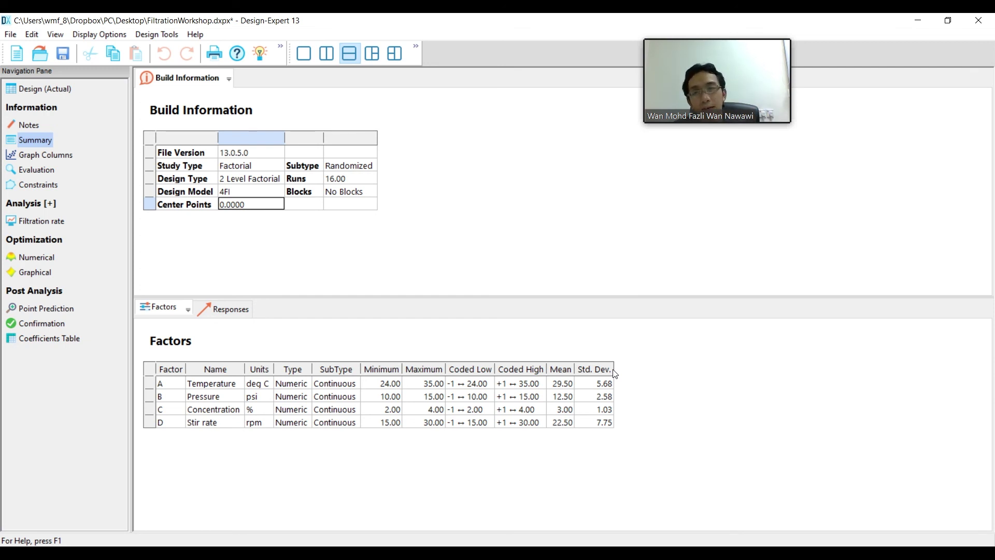
left_click(230, 309)
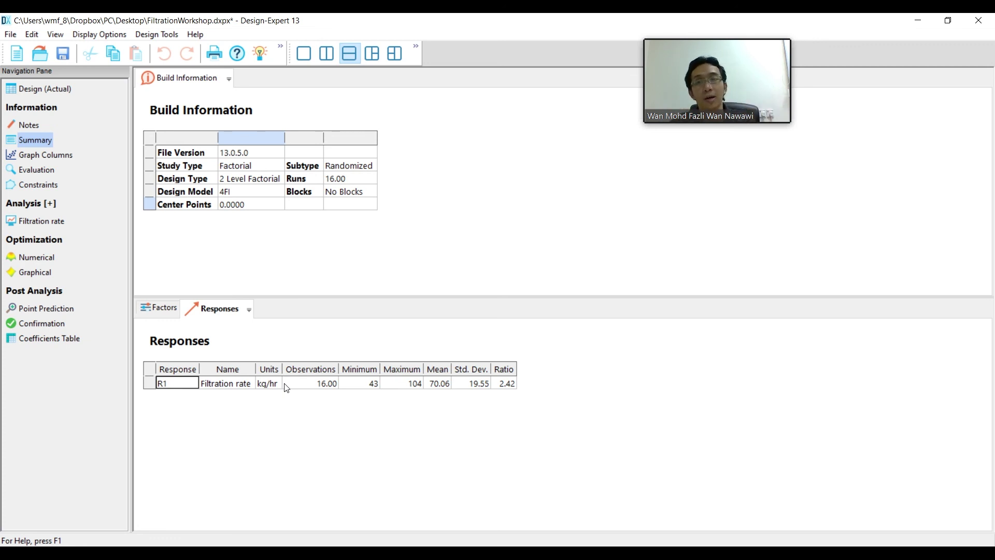
Examine the minimum, maximum, mean, standard deviation and ratio of the Filtration rate response in the design summary
left_click(367, 383)
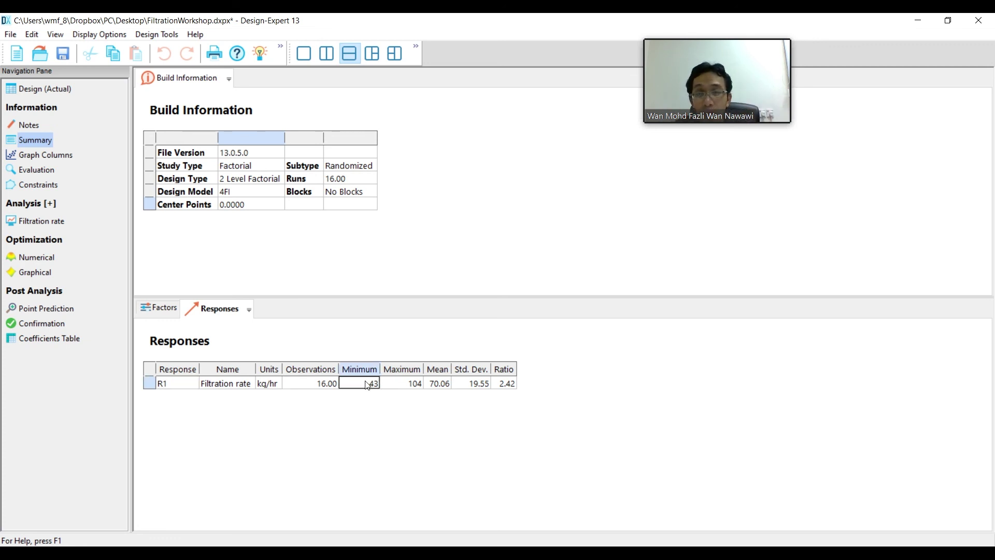
left_click(398, 386)
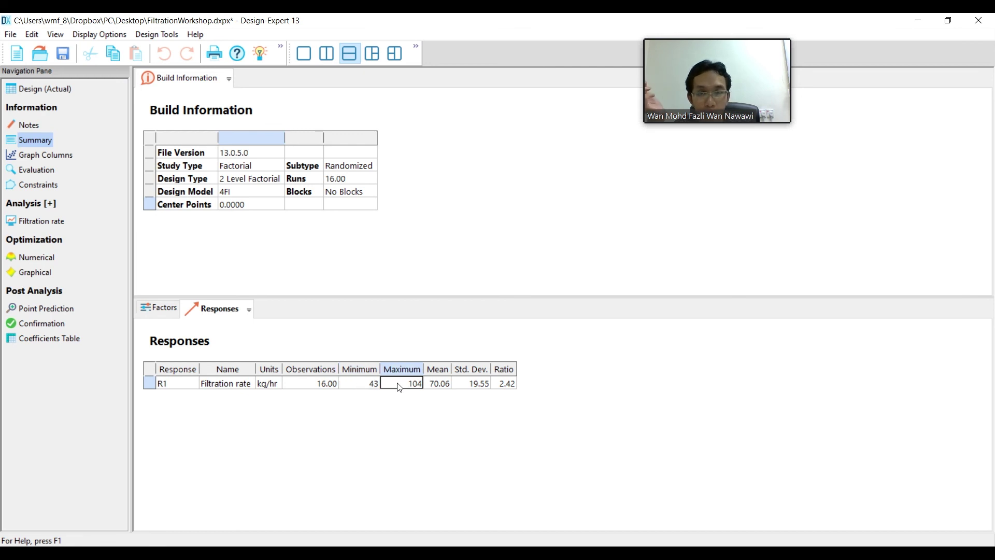
left_click(358, 389)
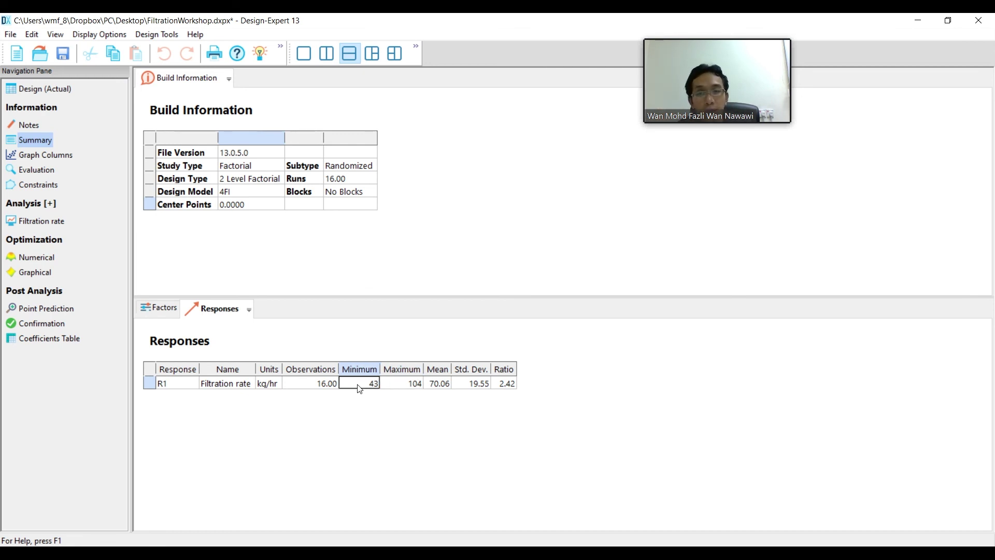
left_click(444, 388)
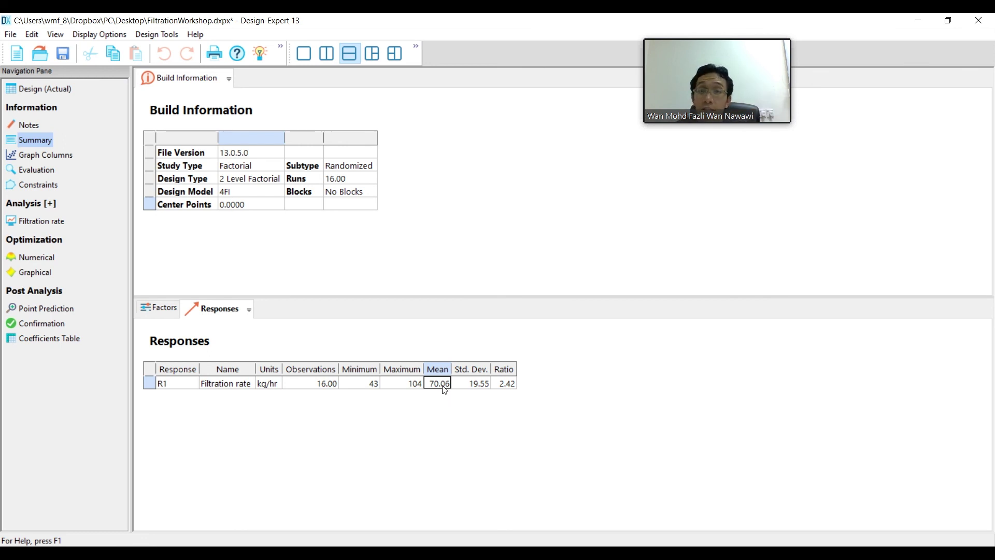
left_click(485, 387)
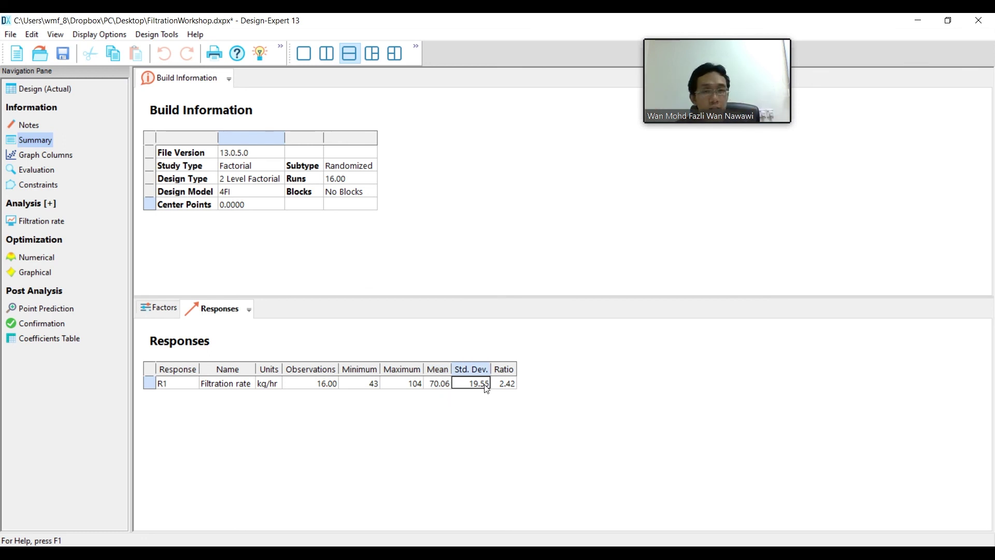
left_click(515, 385)
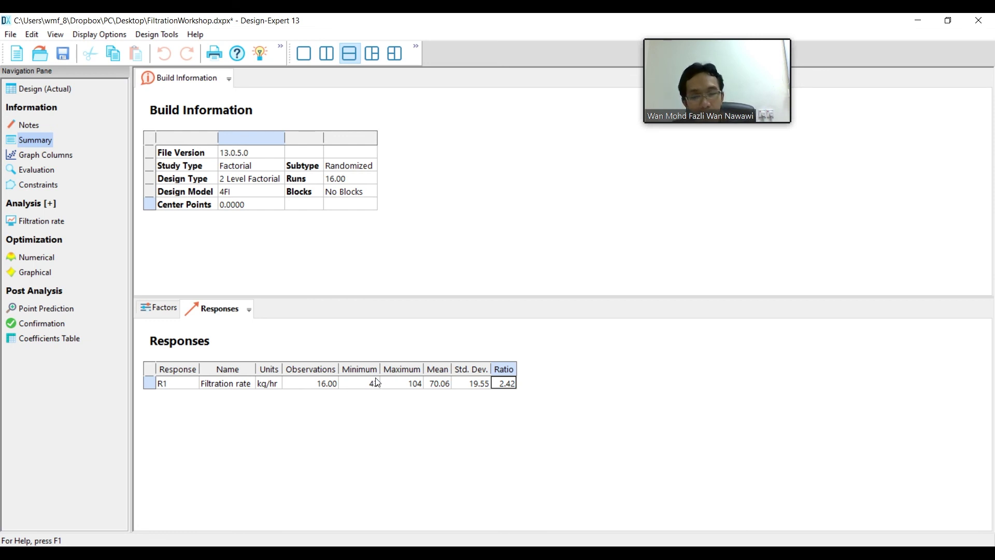
View the model terms in the design evaluation and the design constraints
left_click(34, 171)
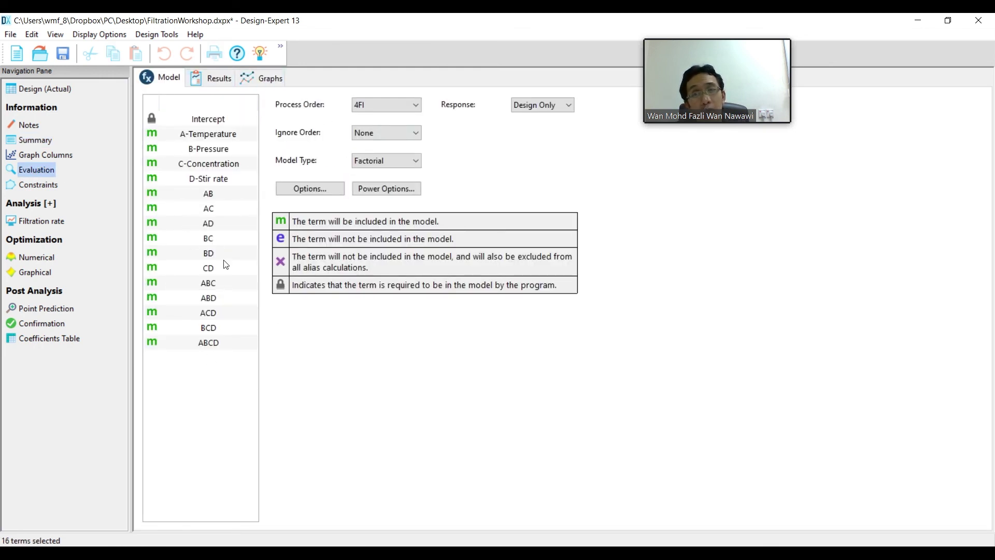
left_click(40, 187)
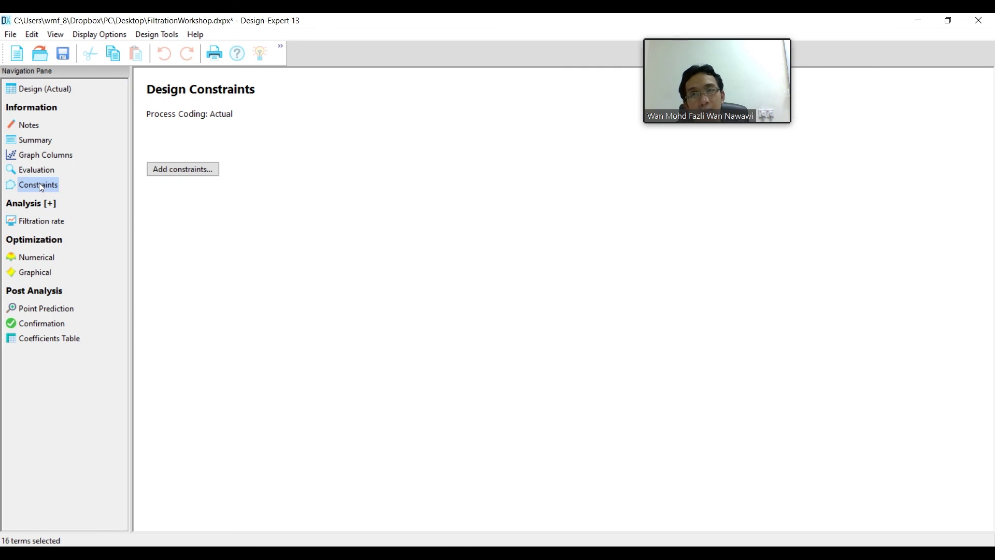